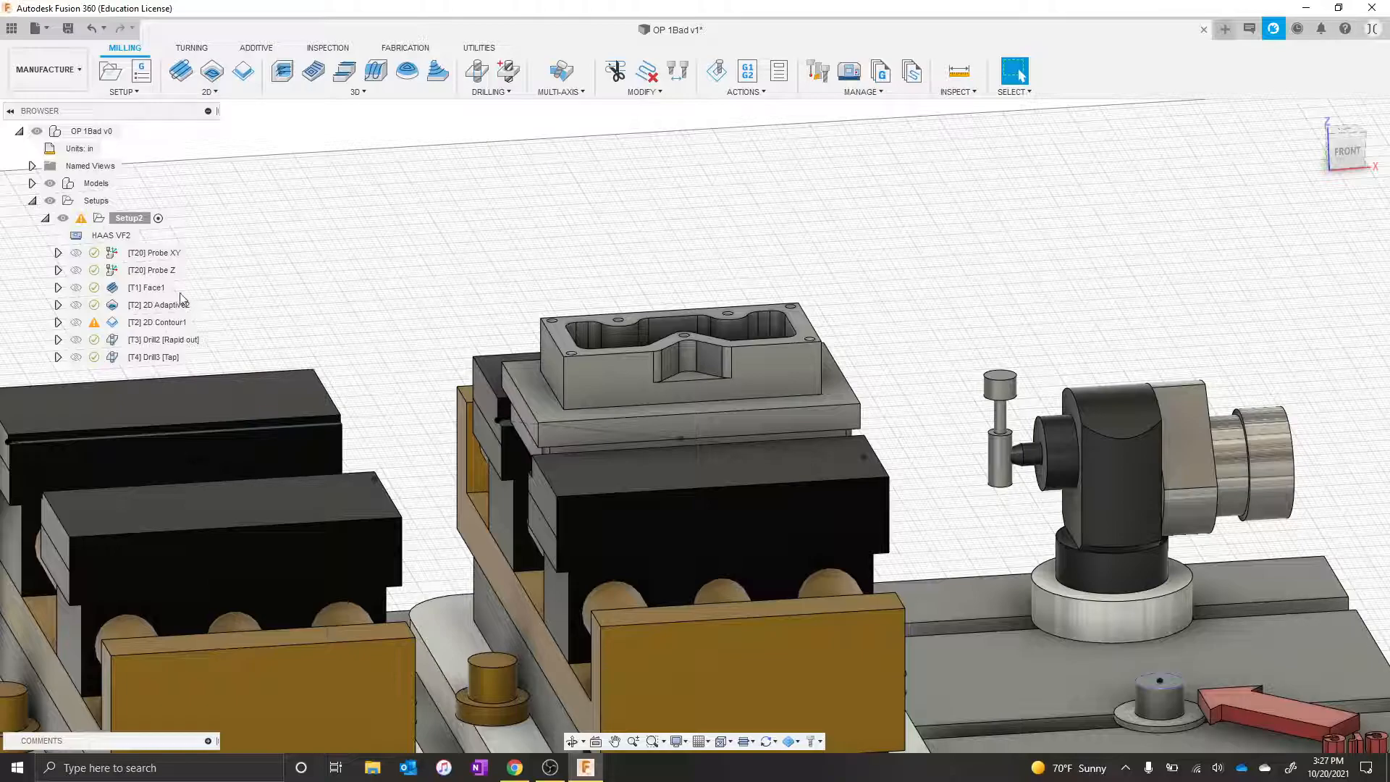
Simulate the 2D Adaptive2 toolpath and pause it while the cutter is clearing the outer perimeter of the part.
left_click(141, 304)
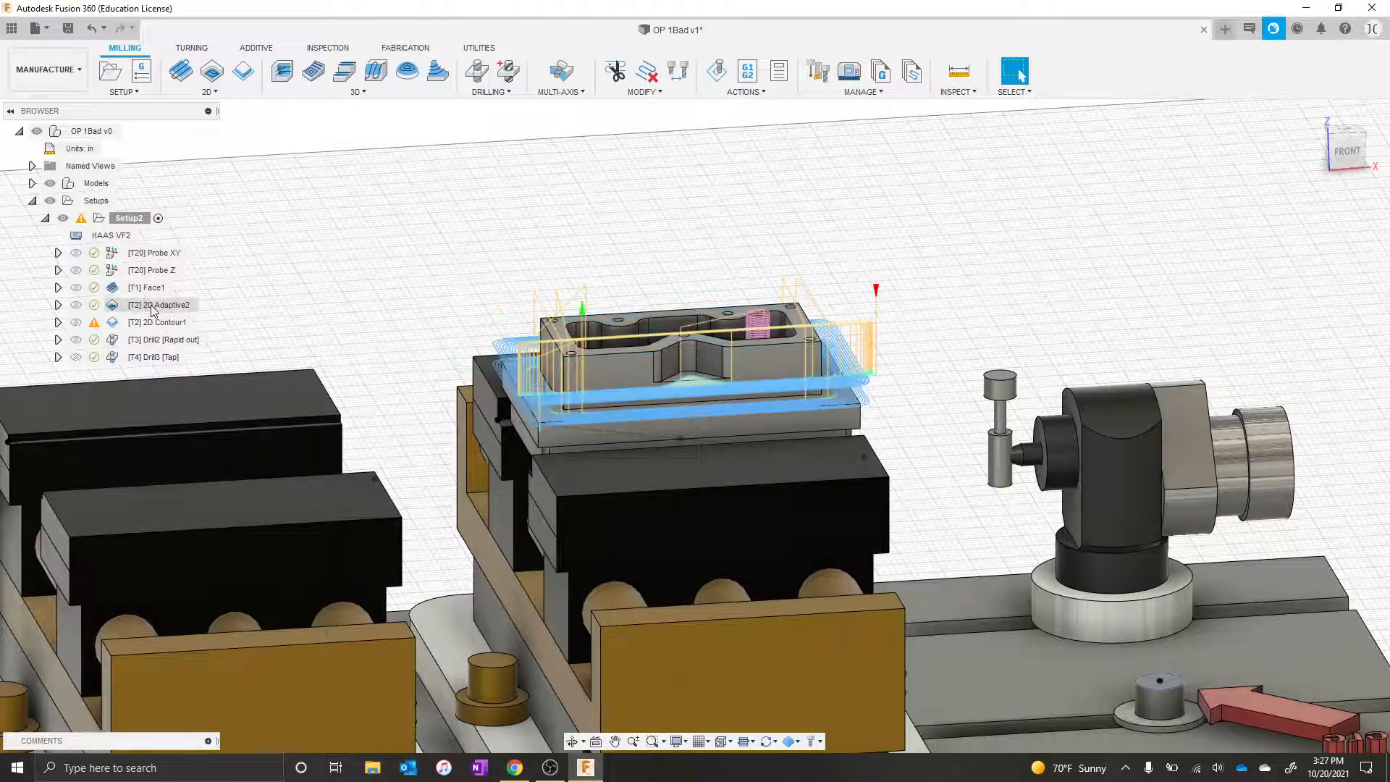
left_click(156, 304)
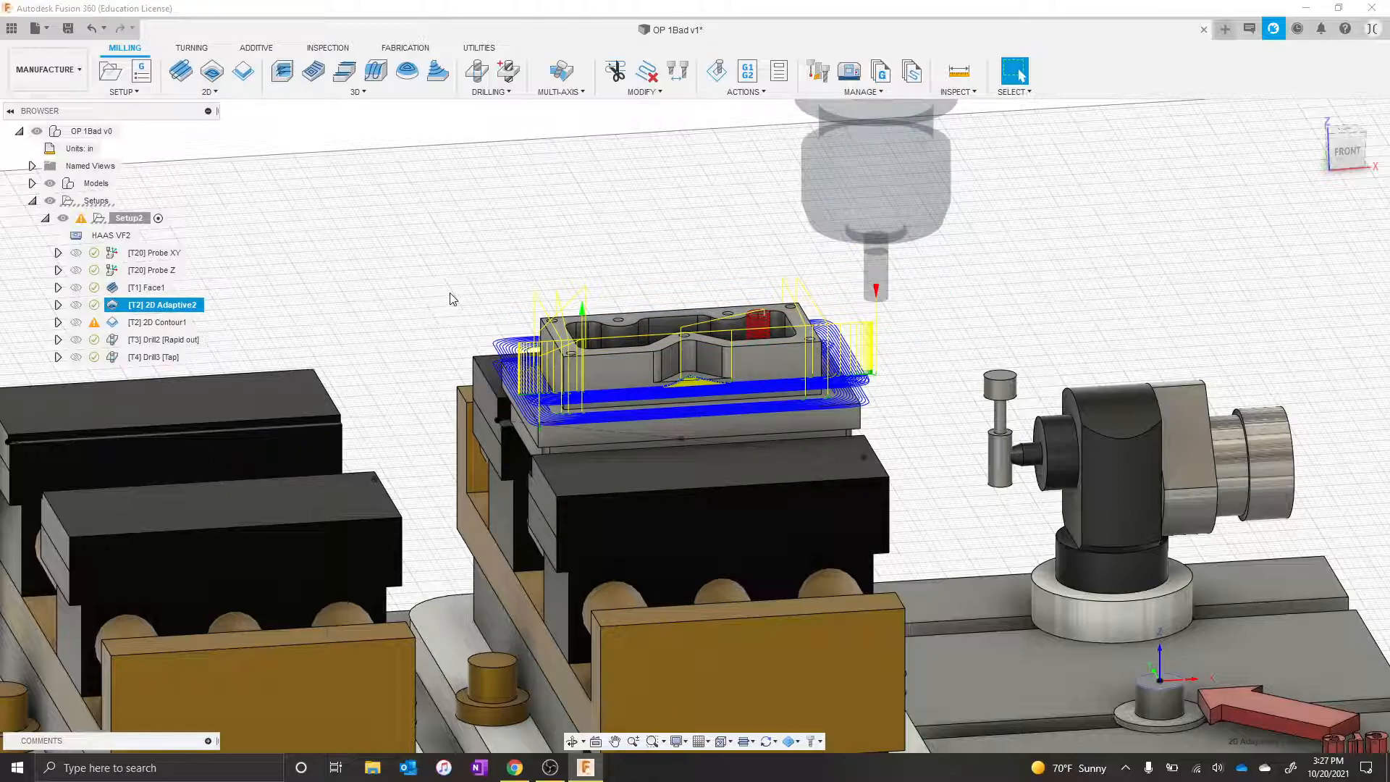
left_click(716, 70)
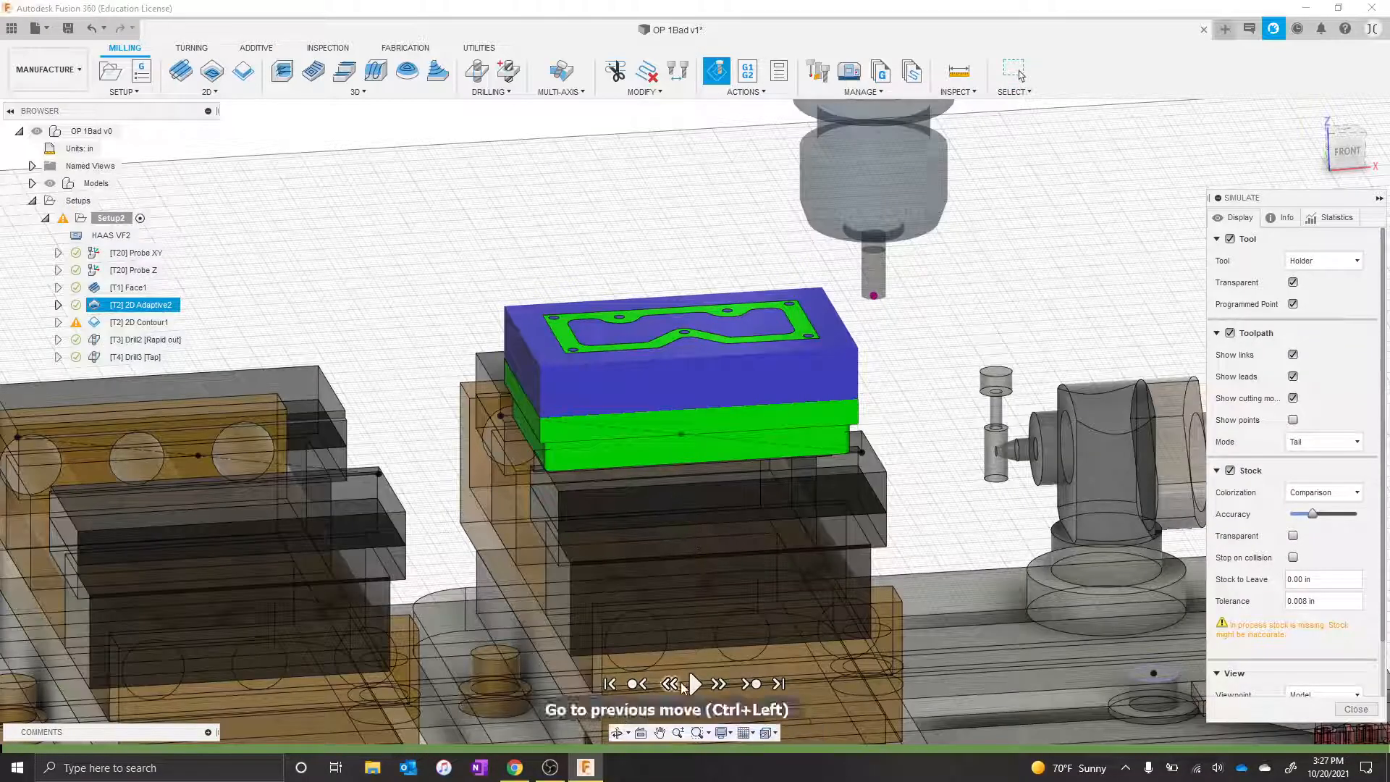
left_click(693, 684)
left_click(693, 683)
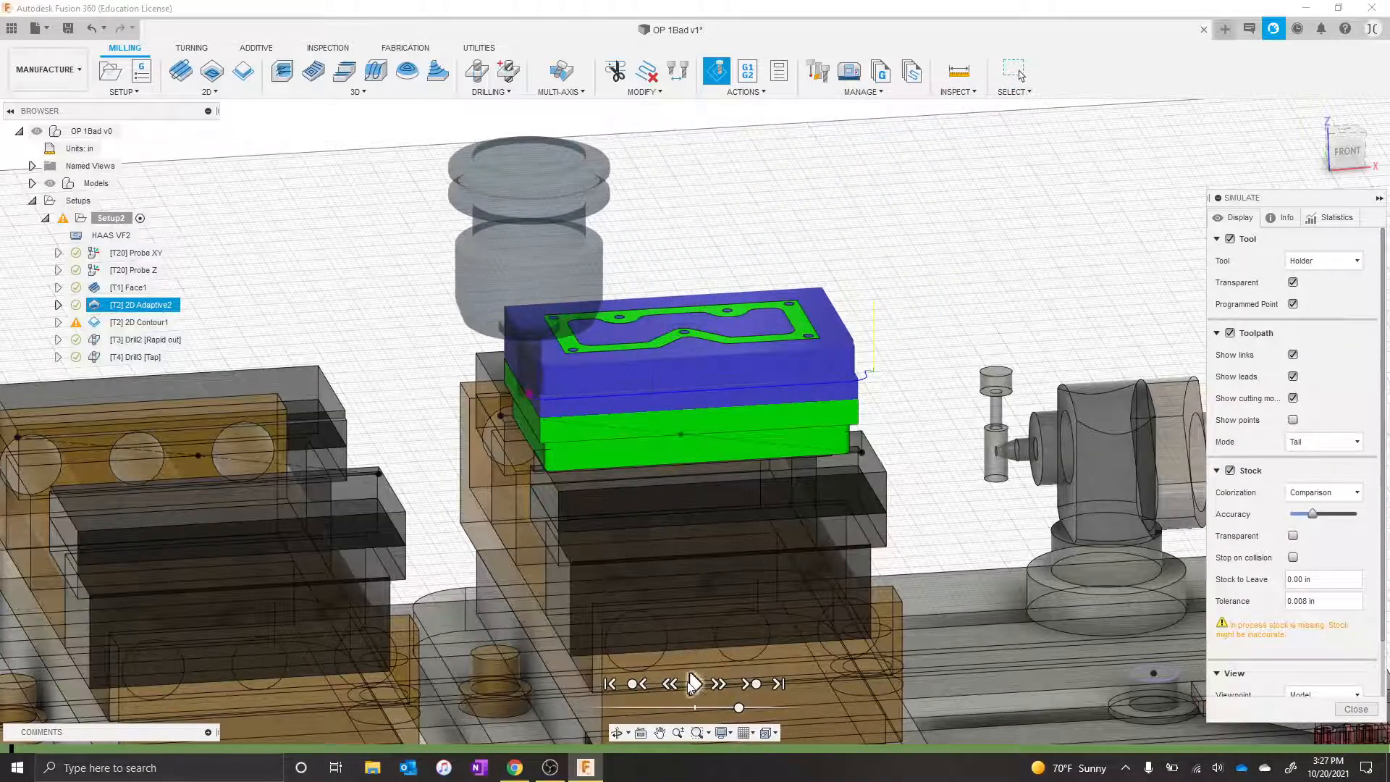
left_click(693, 684)
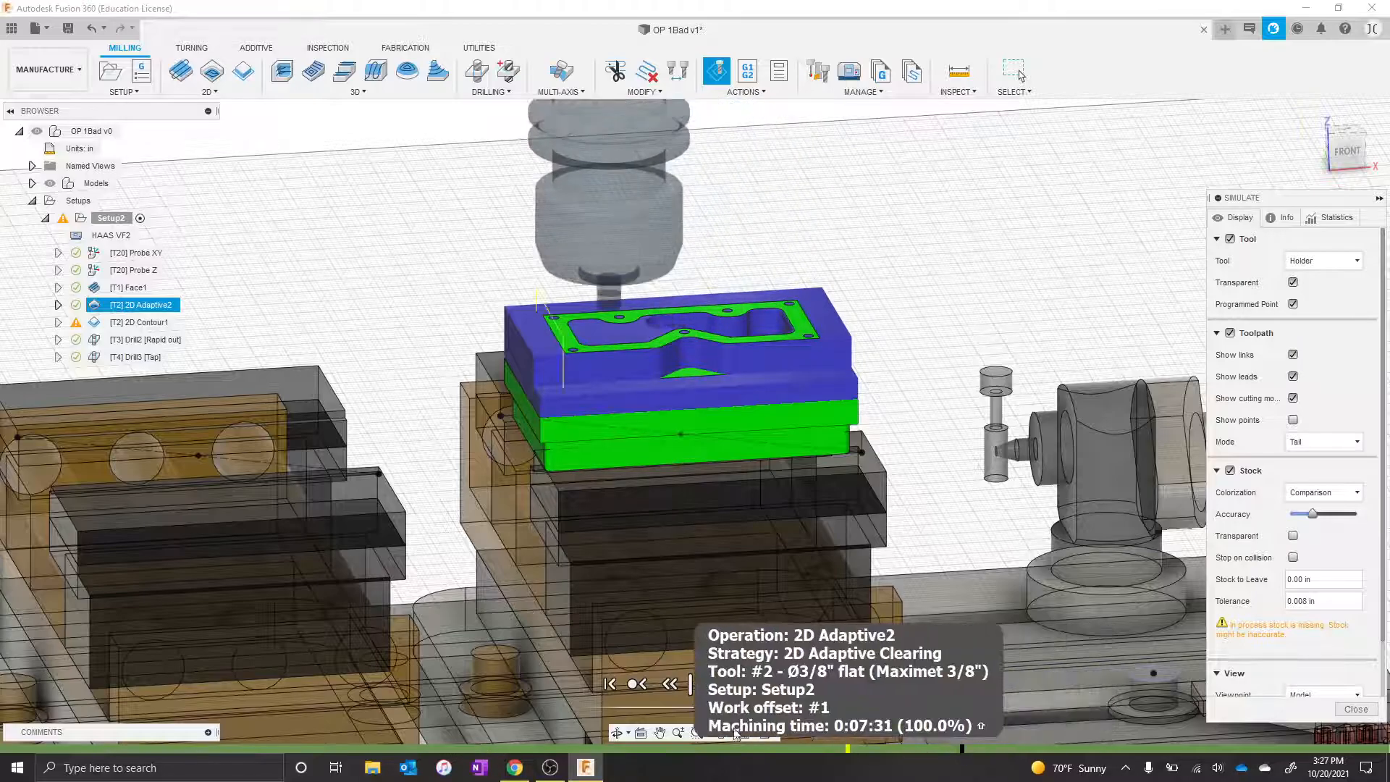
left_click(693, 683)
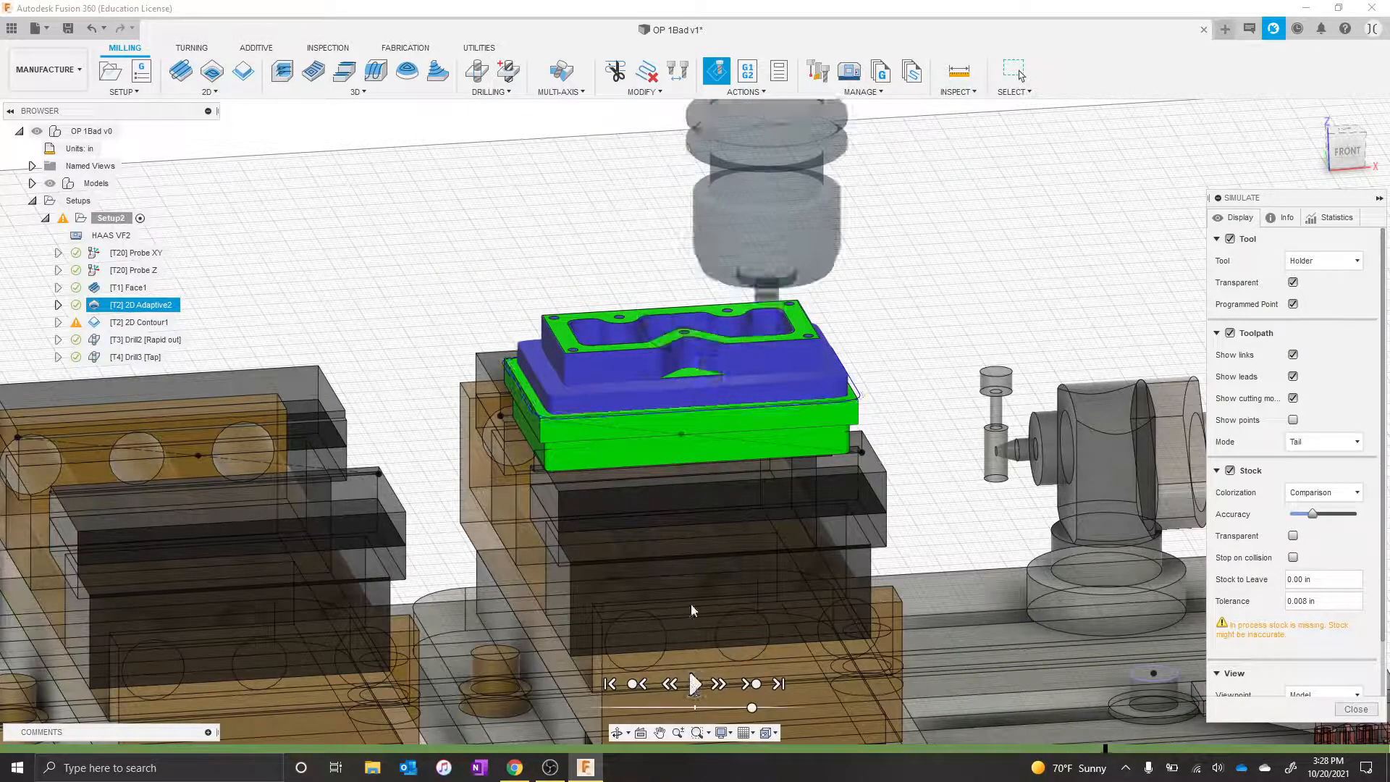
Examine the clearance between the tool holder and the upper block from the side in the paused simulation.
scroll(753, 254, "up", 1)
scroll(752, 253, "up", 1)
middle_click_drag(800, 413, 677, 401, "shift")
scroll(764, 289, "up", 4)
middle_click_drag(773, 357, 784, 359, "shift")
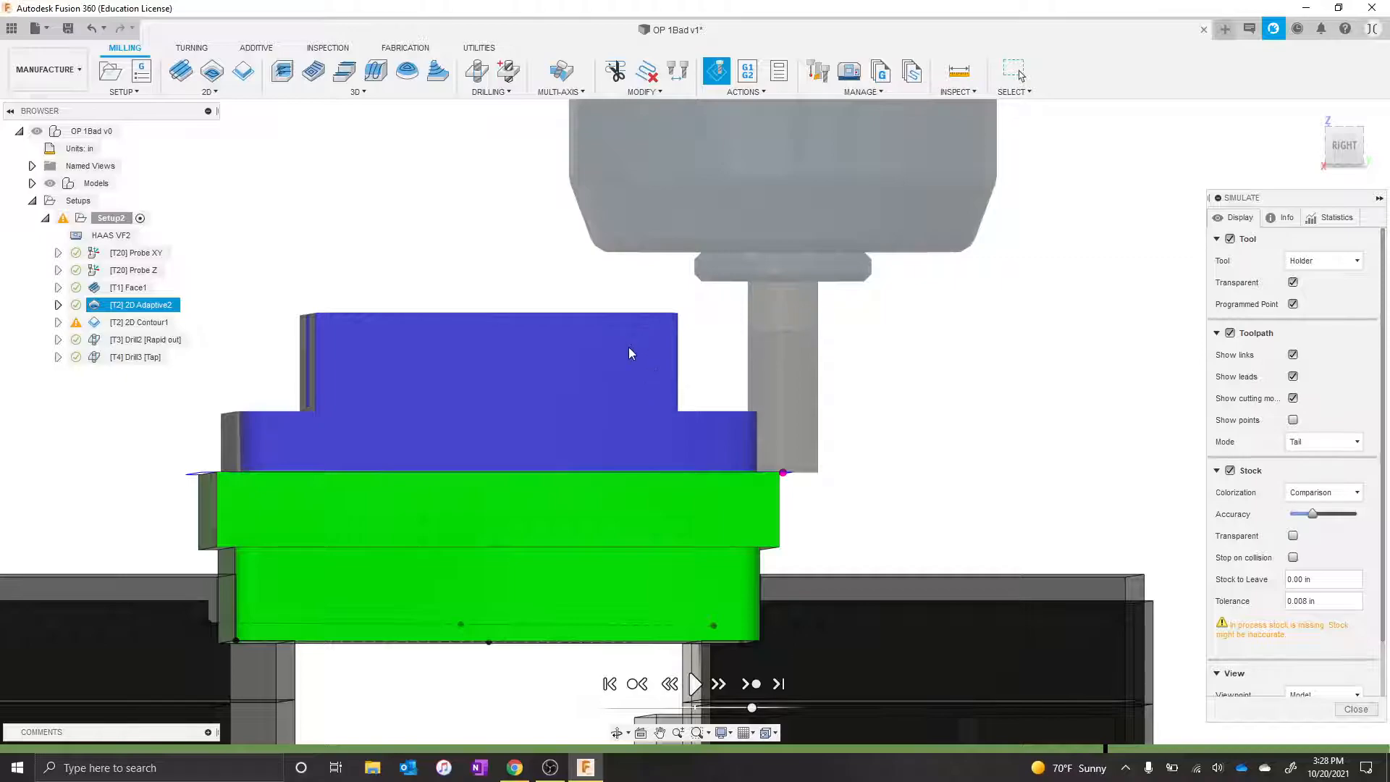
middle_click_drag(591, 336, 615, 378, "shift")
scroll(612, 383, "down", 2)
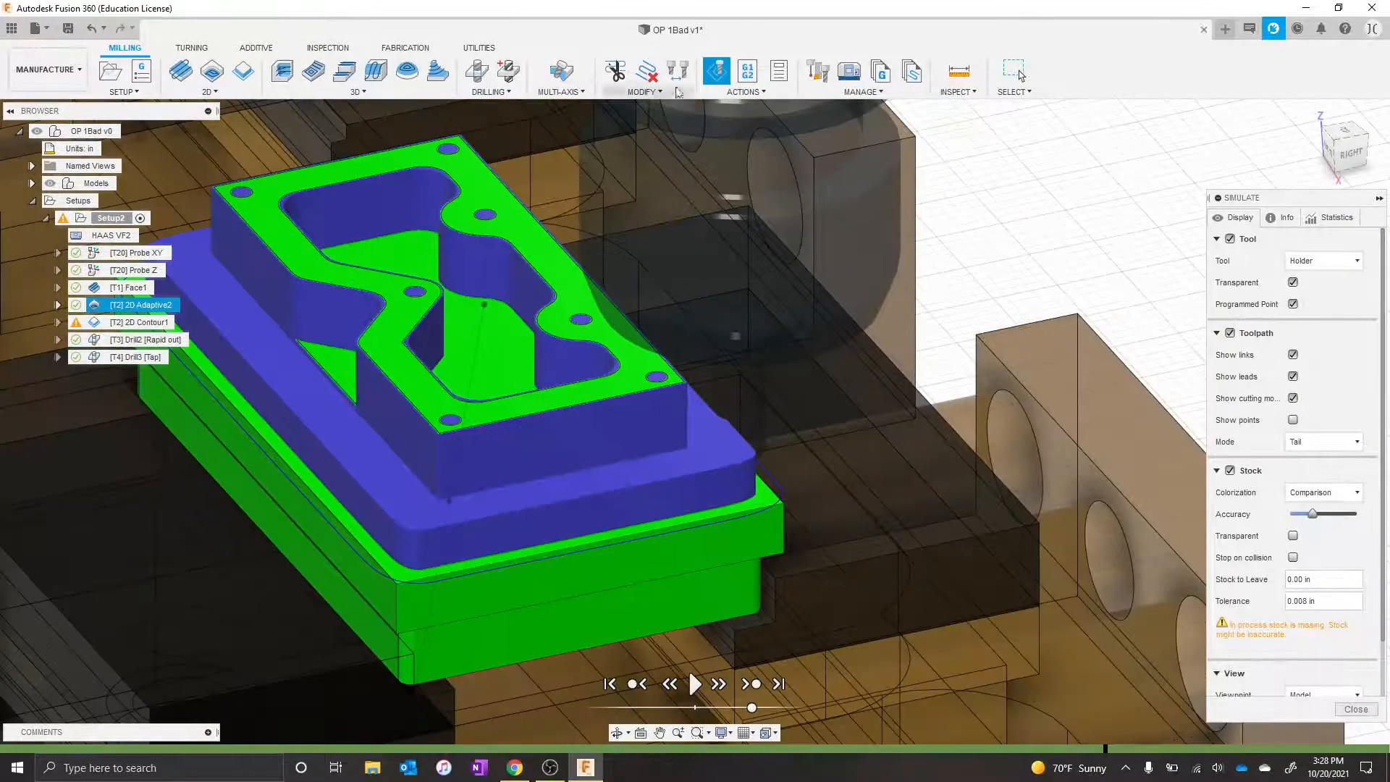
Check the 3/8" Maximet end mill's length below holder in Setup2's tool library, and exit the simulation.
left_click(815, 73)
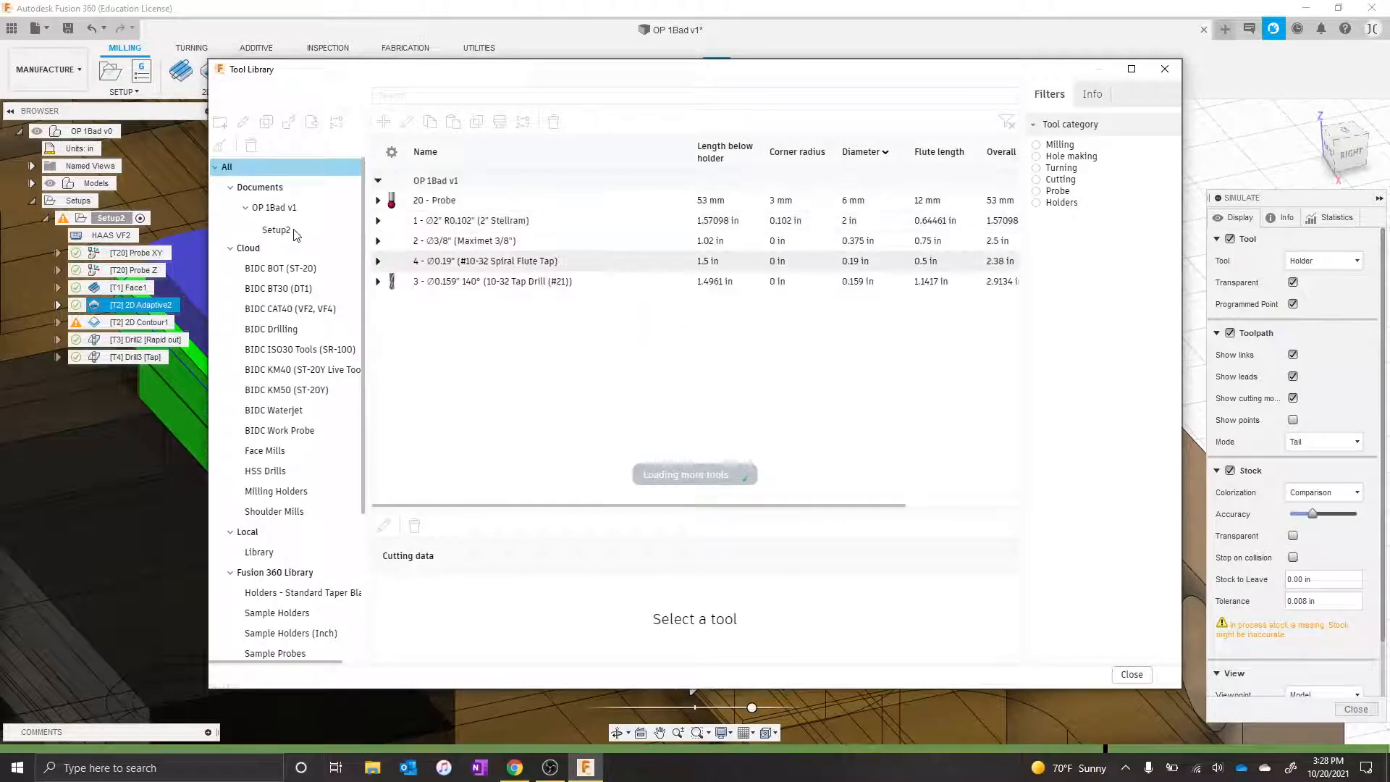
left_click(308, 230)
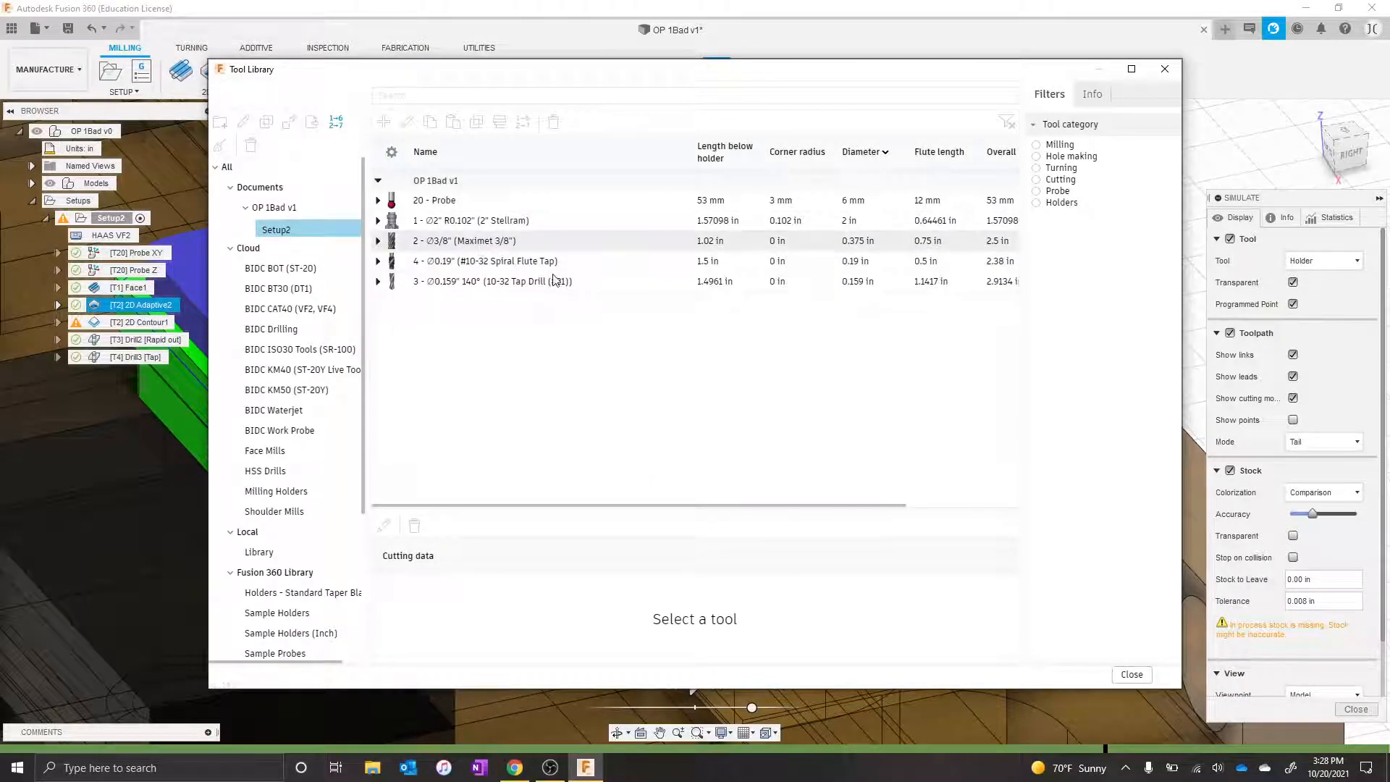
left_click(507, 241)
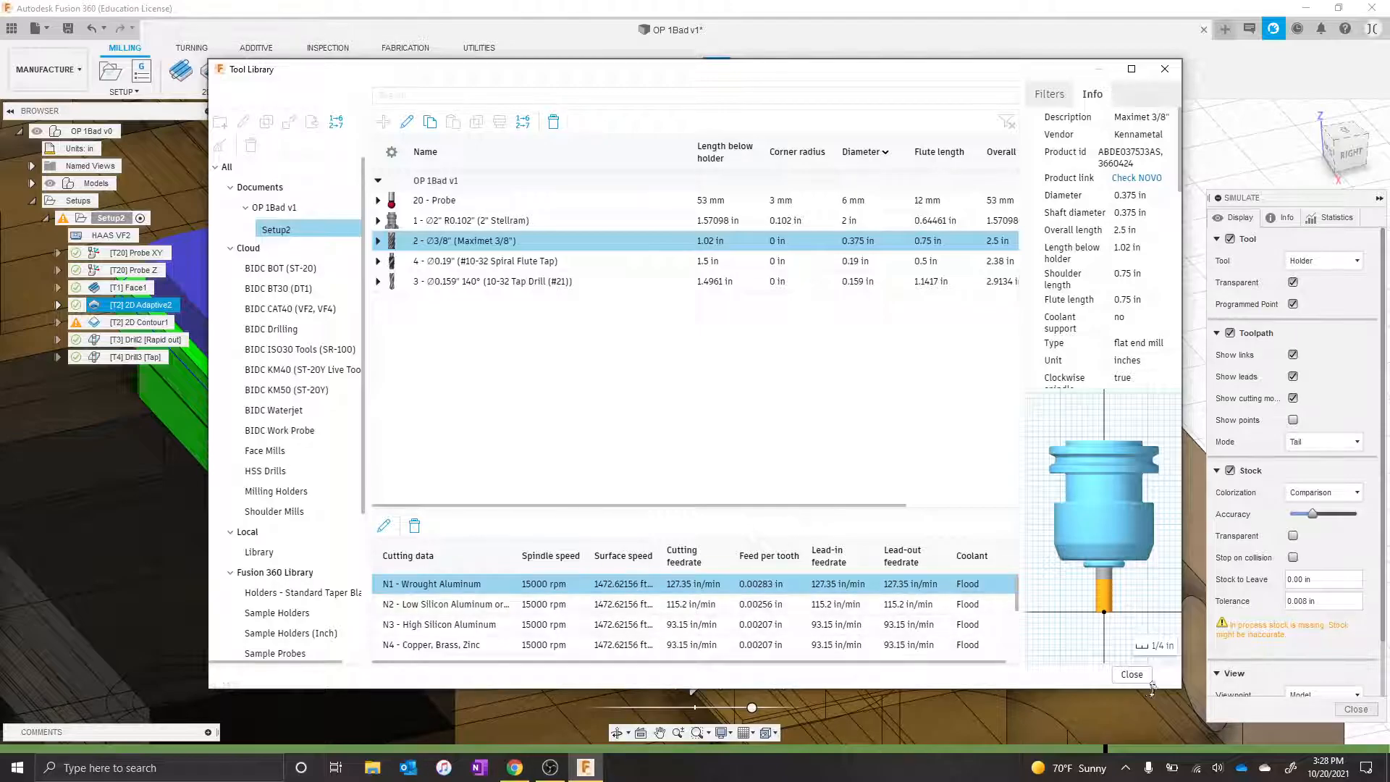
left_click(1132, 674)
middle_click_drag(525, 298, 665, 459)
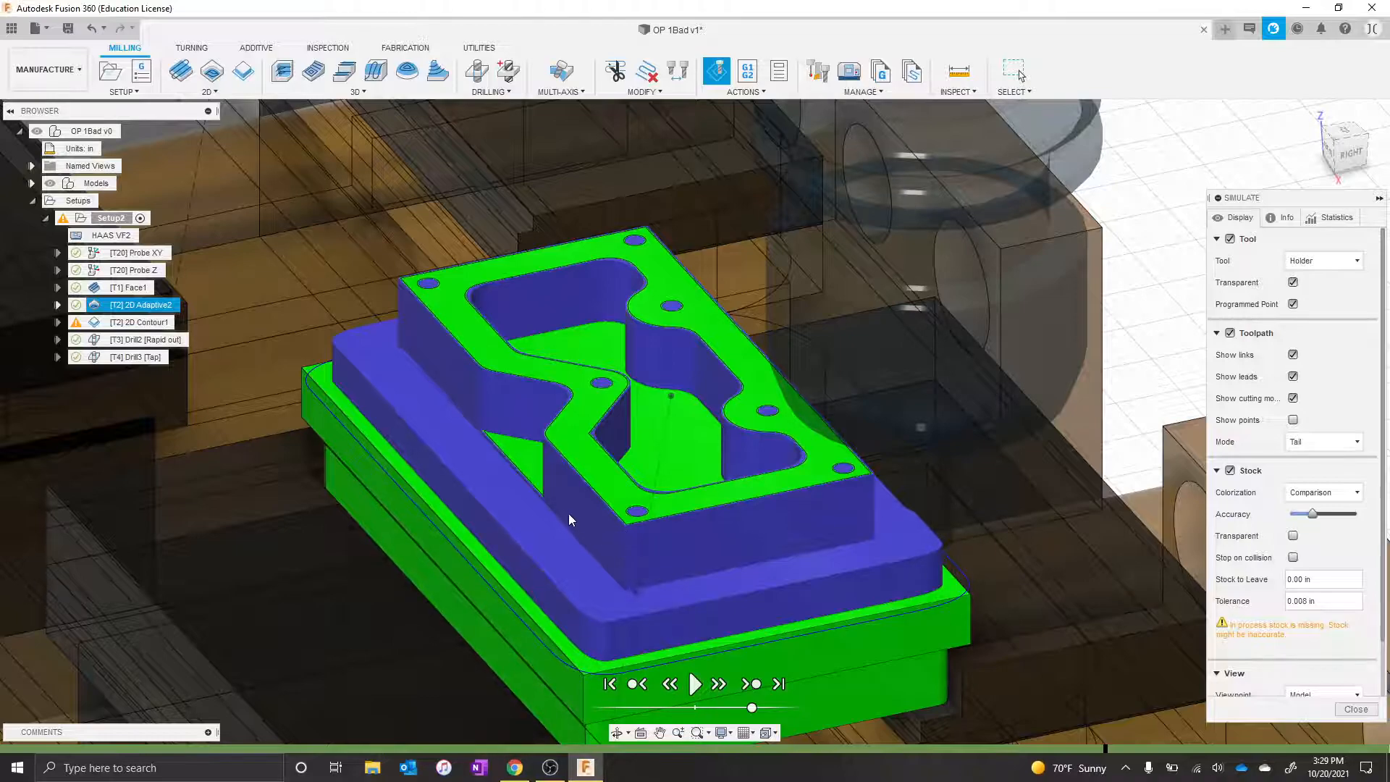
key("Escape")
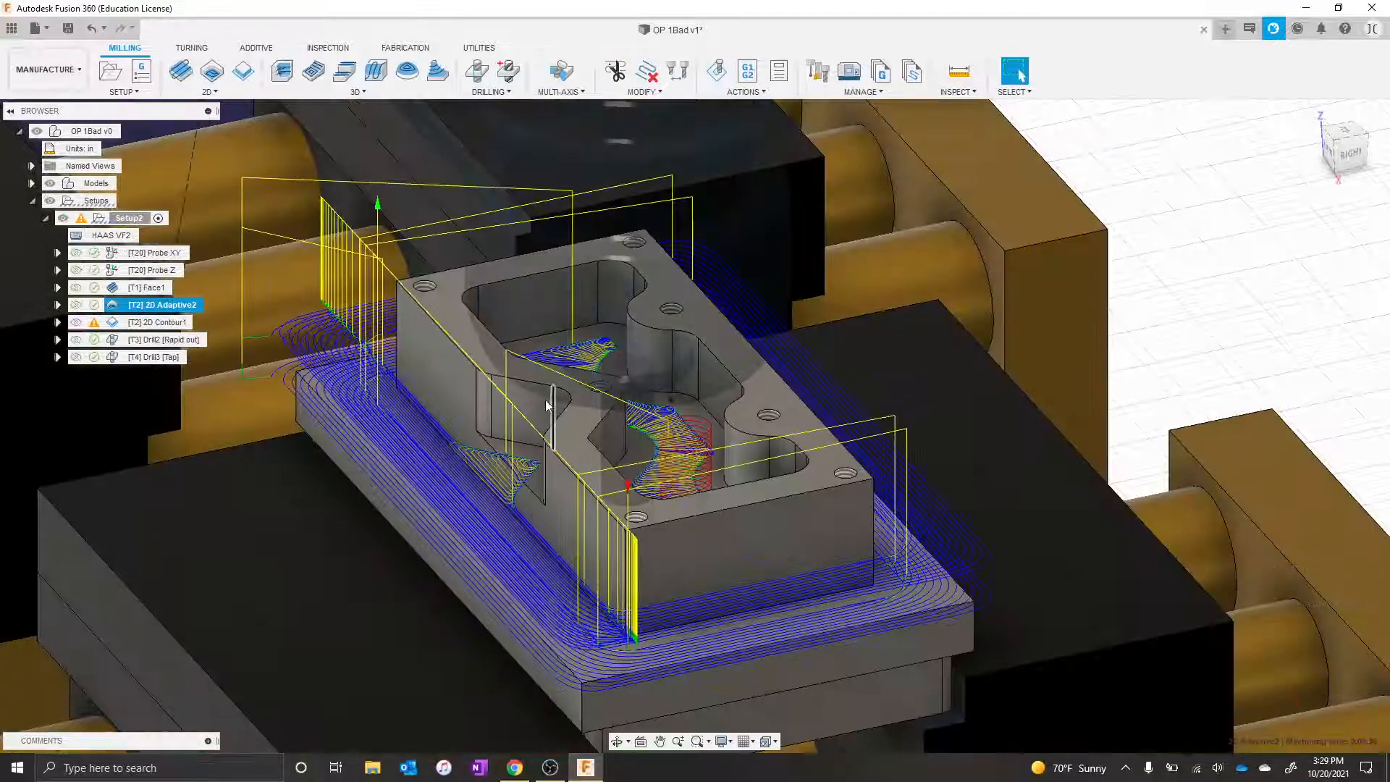
middle_click_drag(534, 427, 571, 418, "shift")
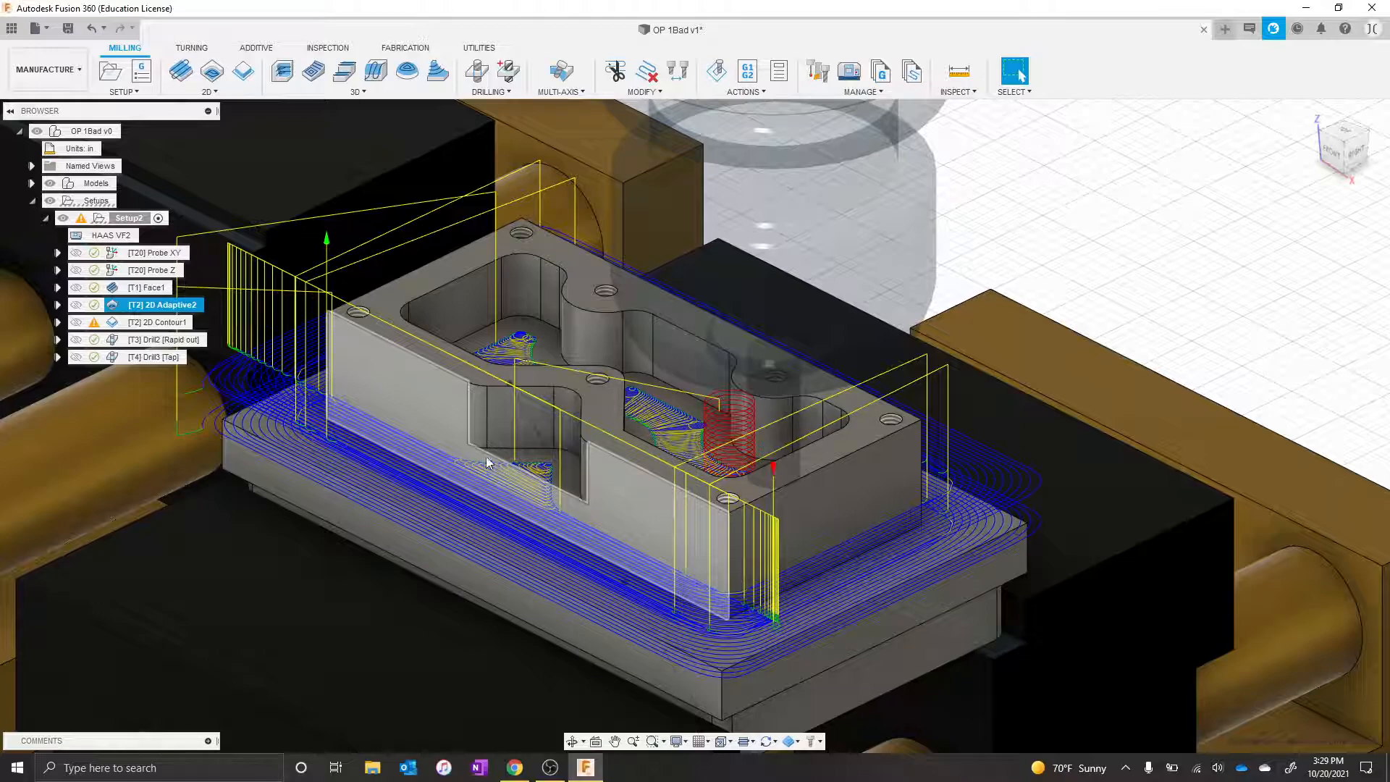
Remove the outer perimeter chain from the pocket selections of the 2D Adaptive2 operation.
left_click(146, 288)
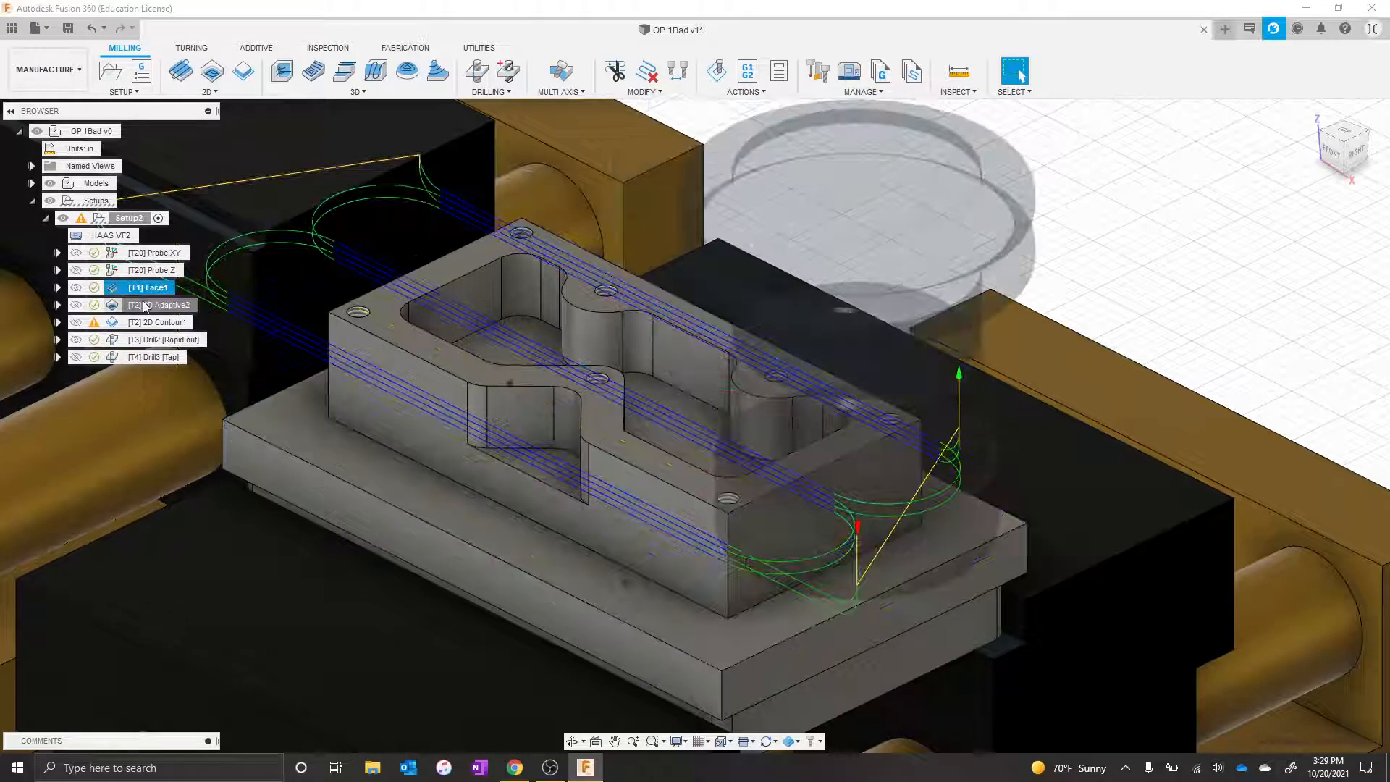
right_click(146, 307)
left_click(166, 12)
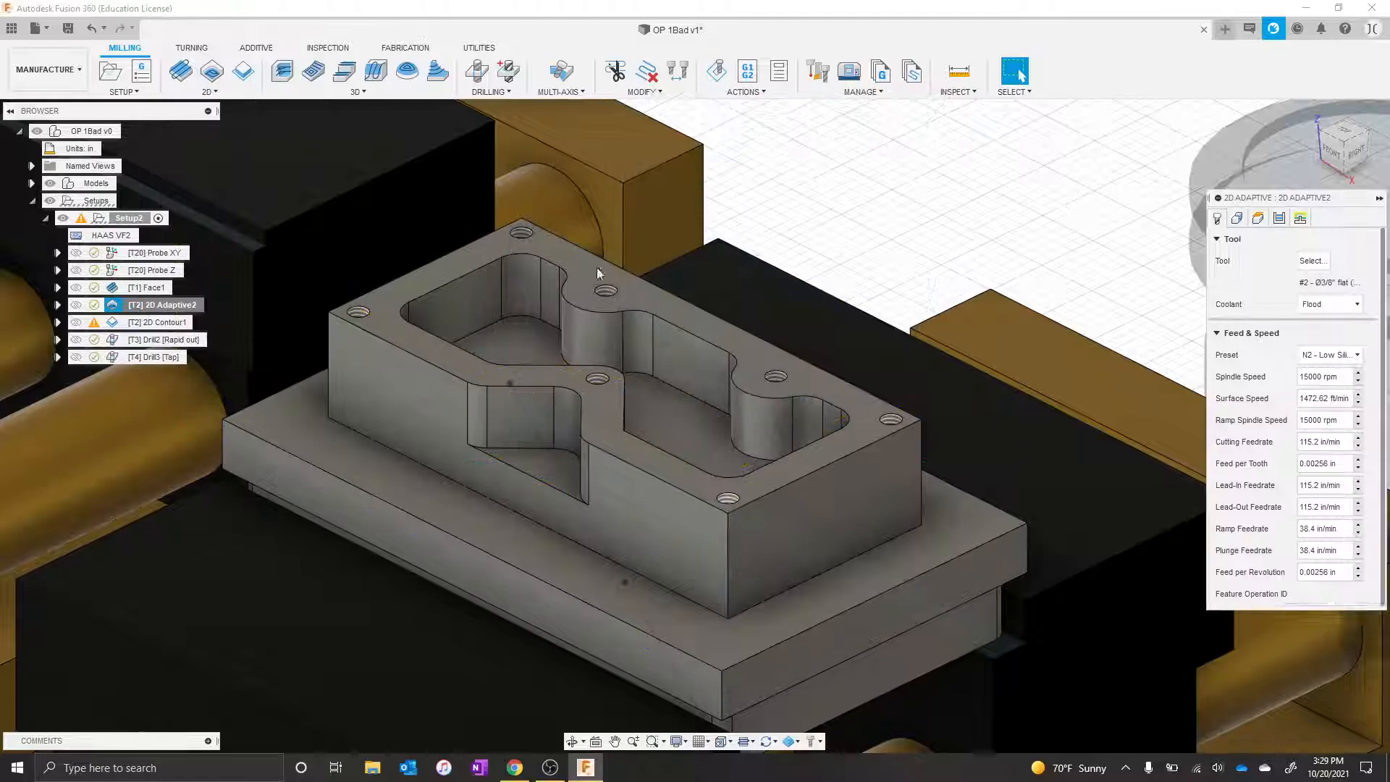
left_click(1236, 218)
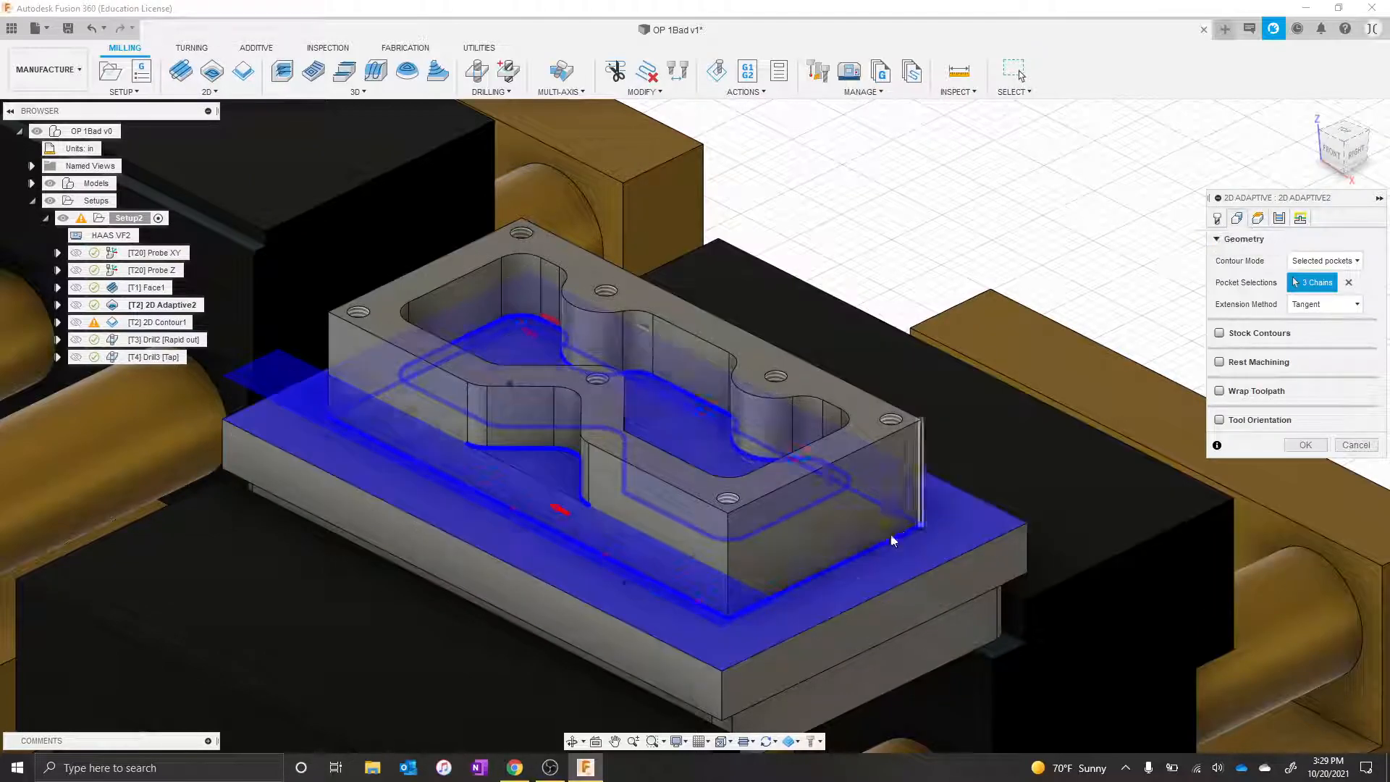
left_click(824, 572)
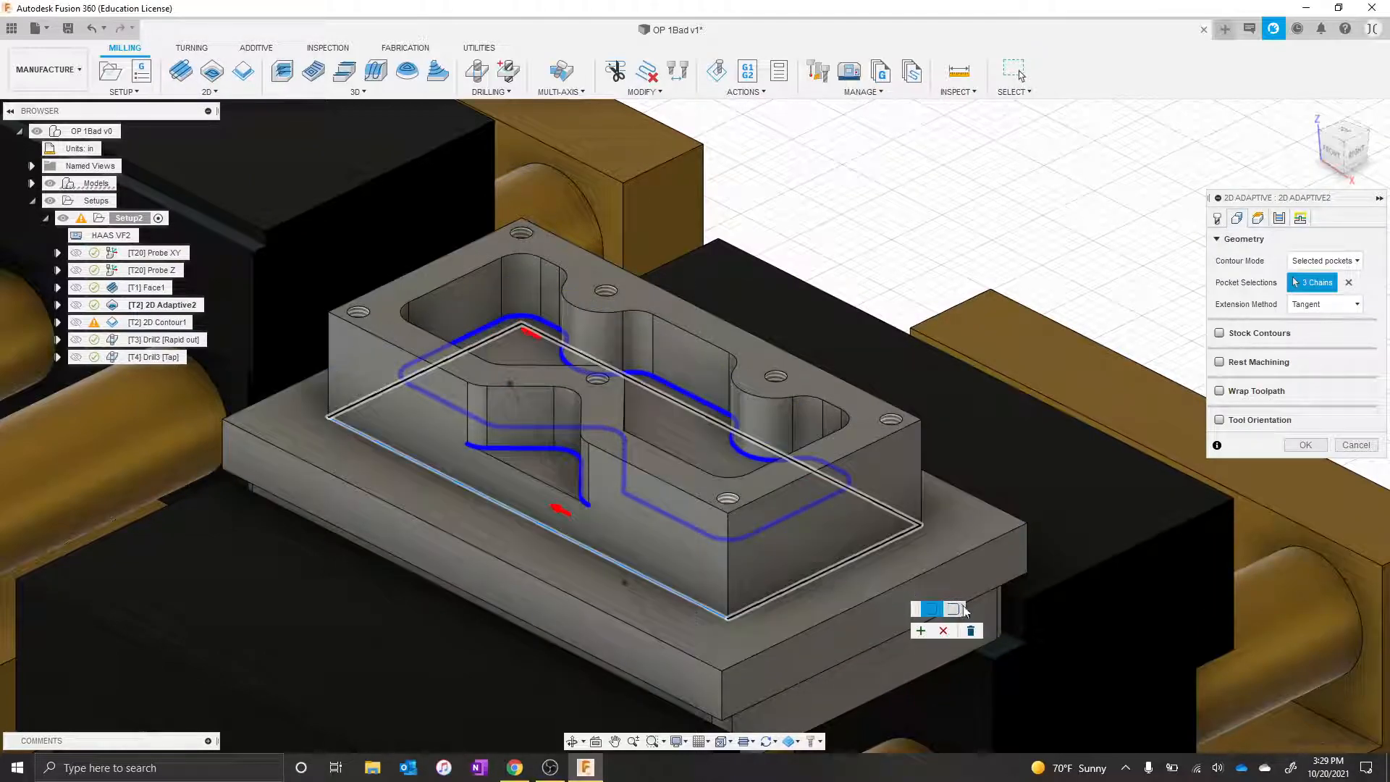
left_click(970, 631)
left_click(1289, 445)
Remove the outer perimeter chain from the contour selection of the 2D Contour1 operation.
left_click(147, 325)
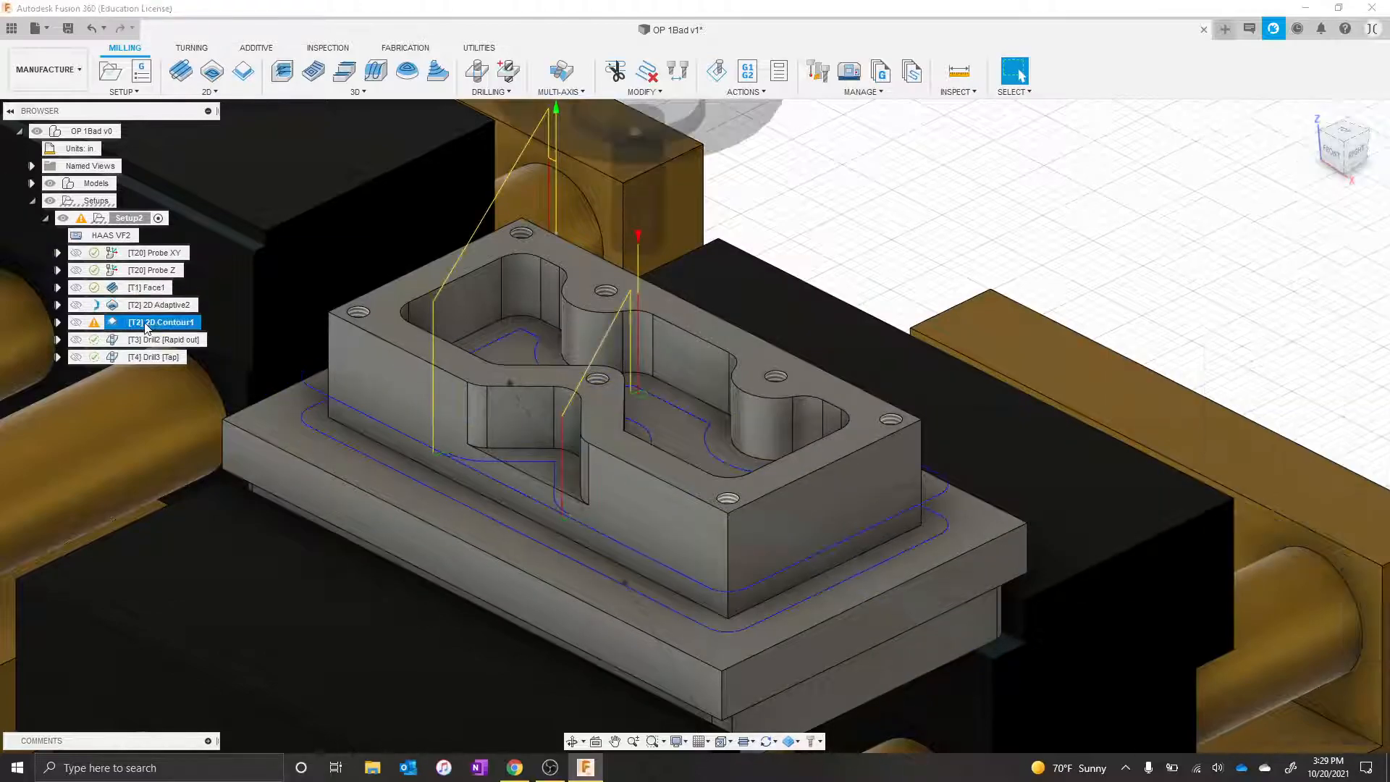
right_click(147, 328)
left_click(214, 11)
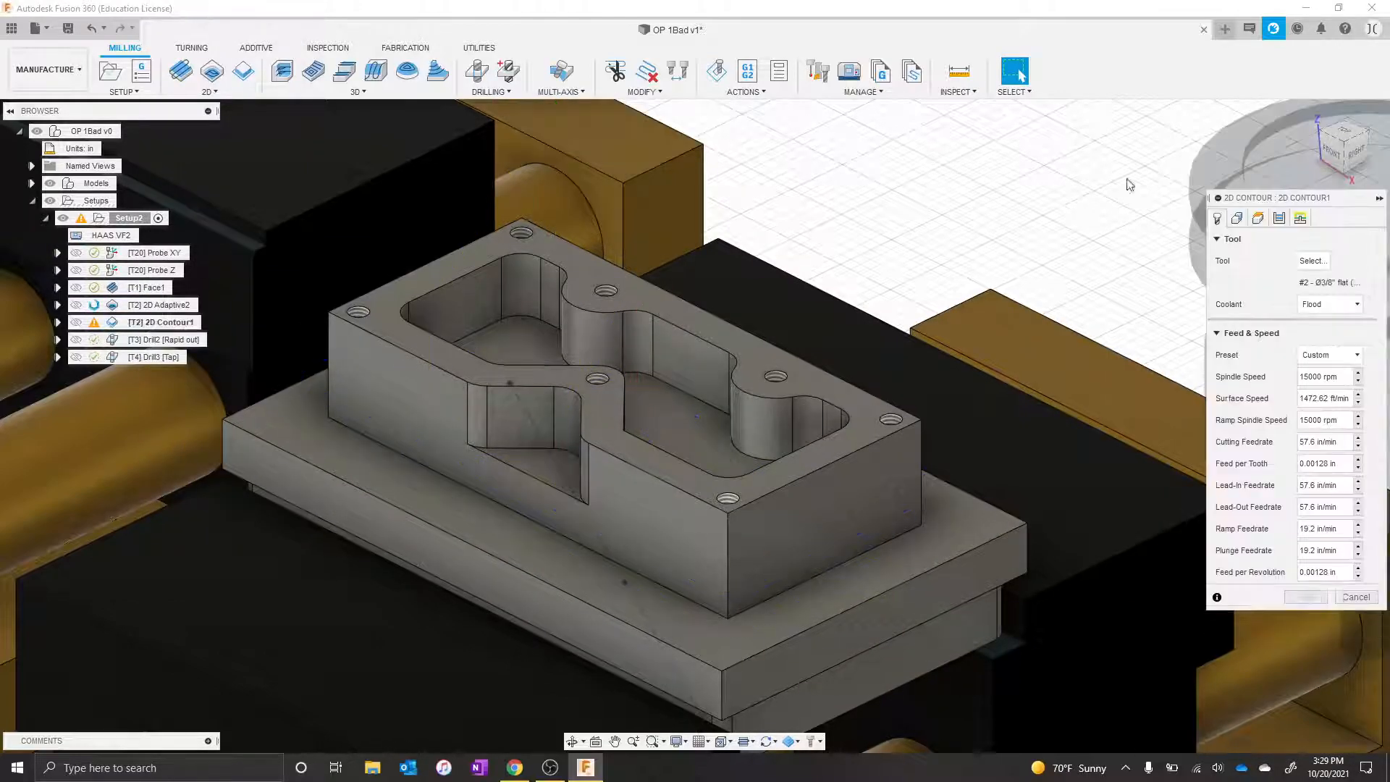
left_click(1236, 218)
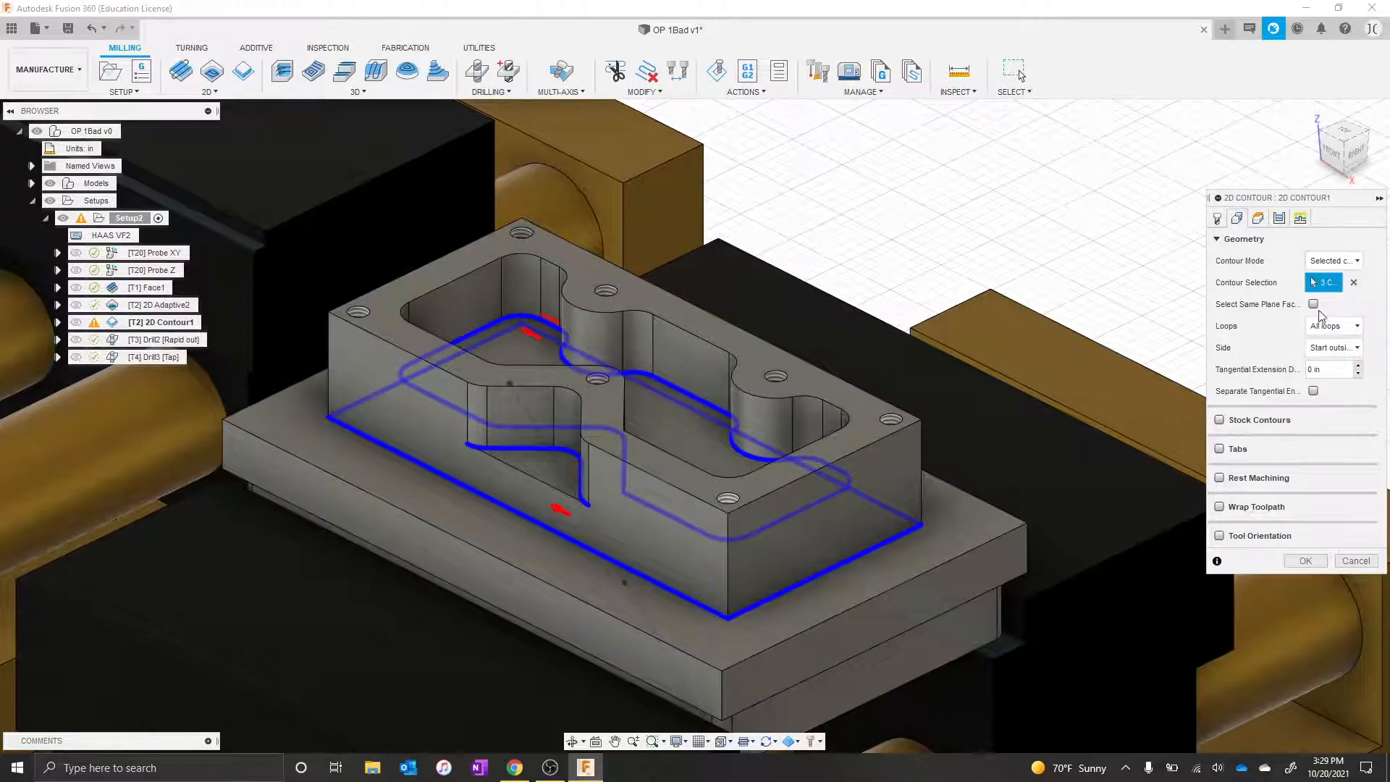
left_click(828, 572)
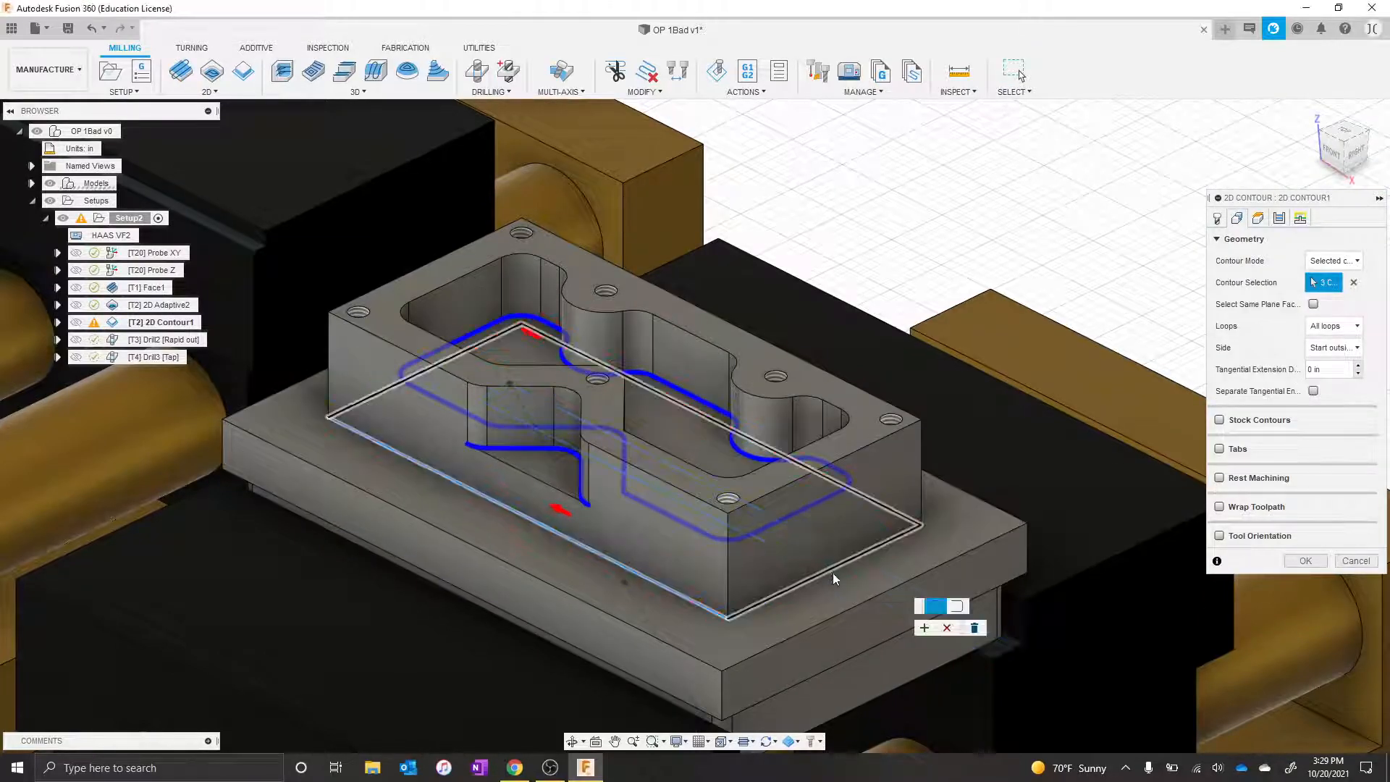
left_click(974, 628)
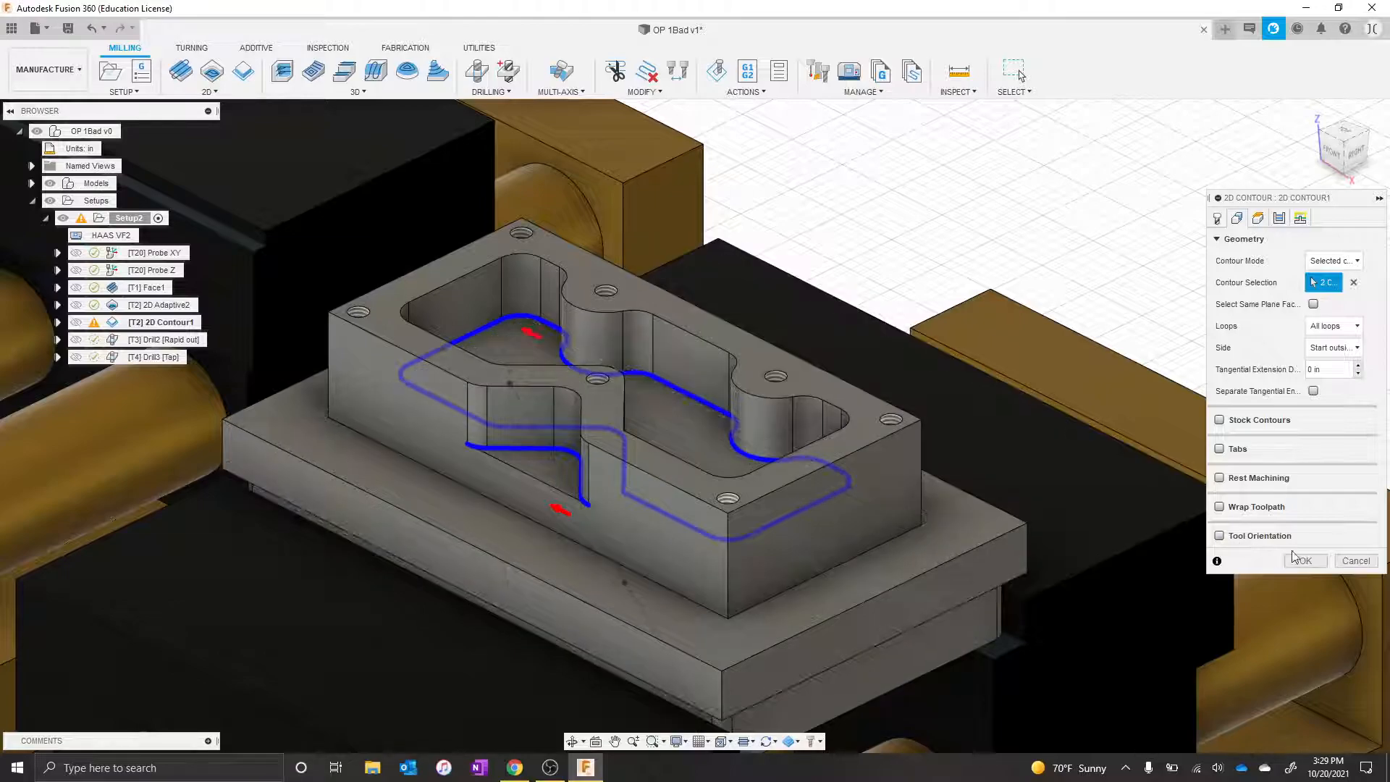
left_click(1296, 557)
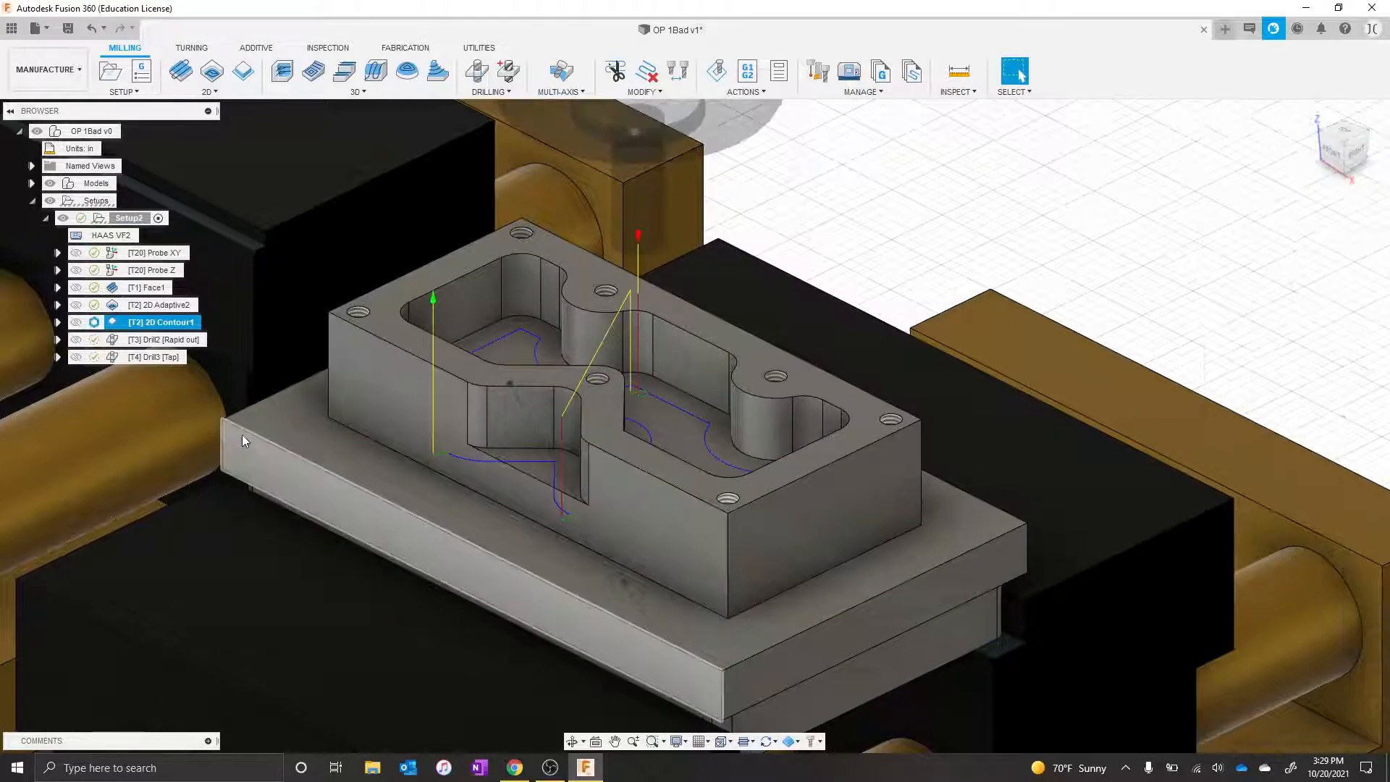
Check the regenerated 2D Adaptive2 and 2D Contour1 toolpaths and read the 2D Contour1 warning.
left_click(159, 305)
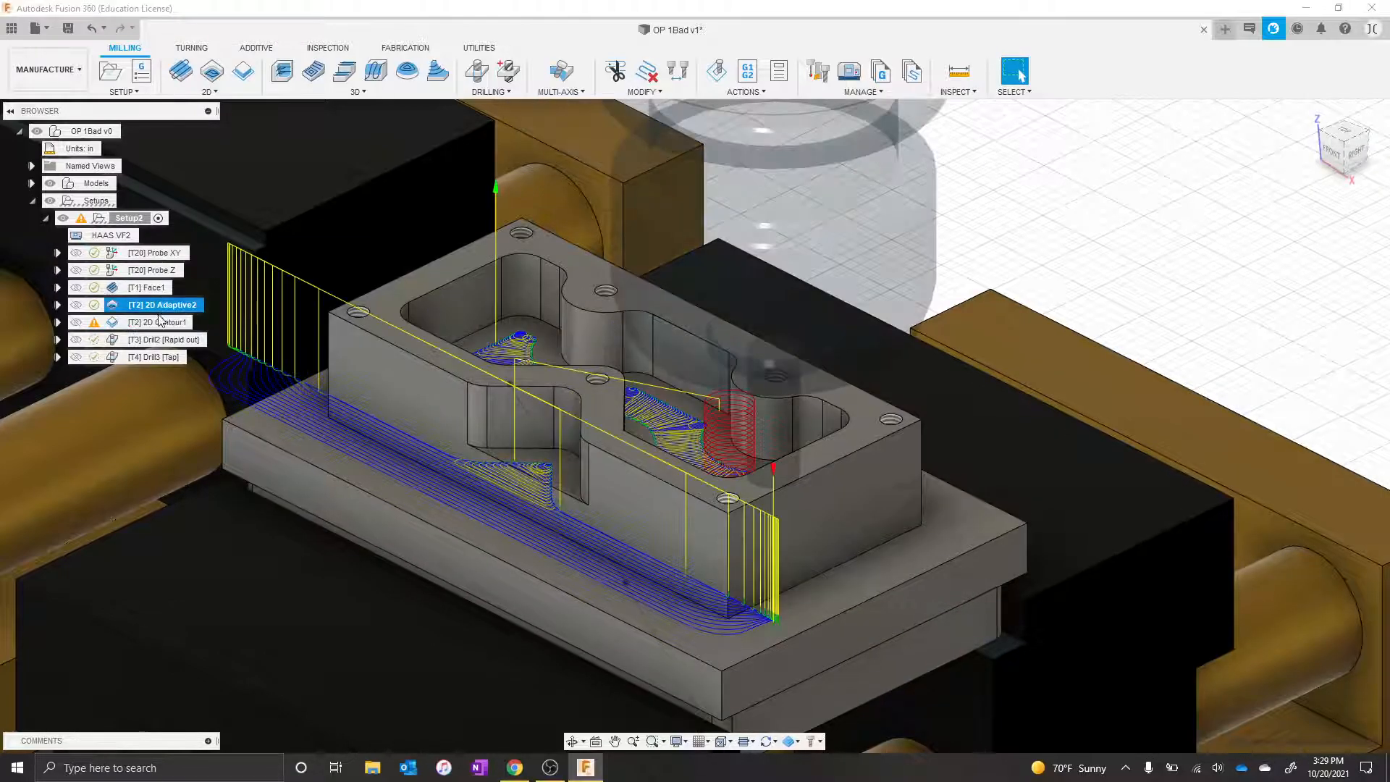
left_click(161, 322)
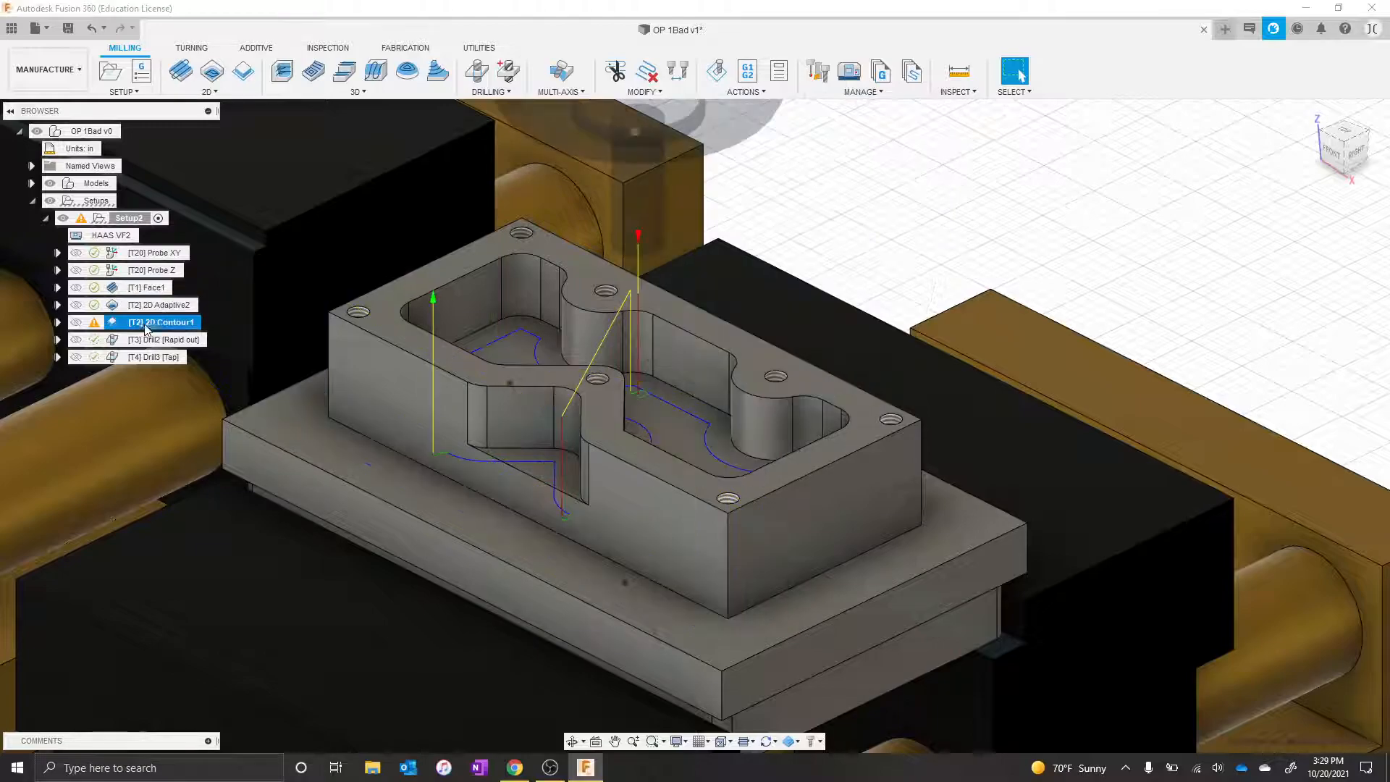
left_click(93, 324)
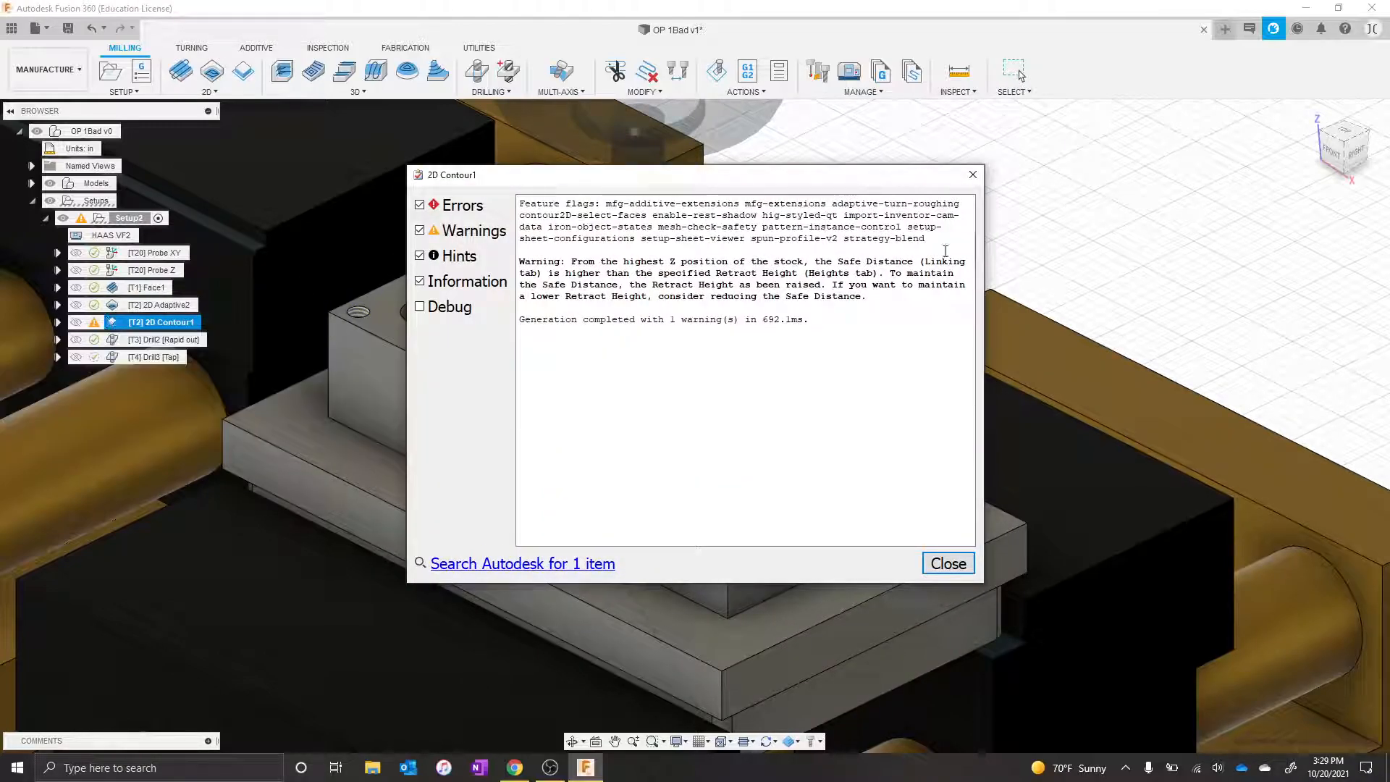
key("Escape")
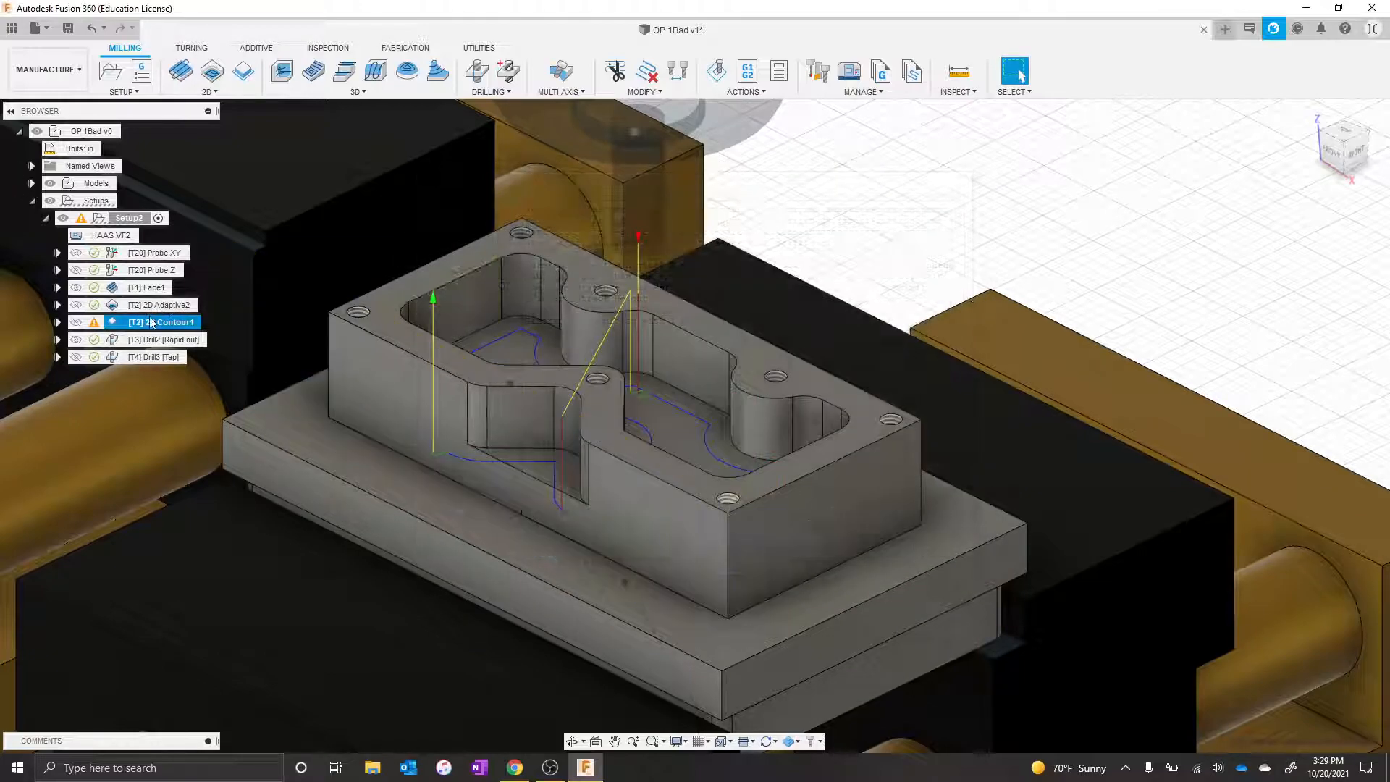
Reduce the Safe Distance in the linking settings of the 2D Contour1 operation and regenerate its toolpath.
right_click(150, 323)
left_click(196, 12)
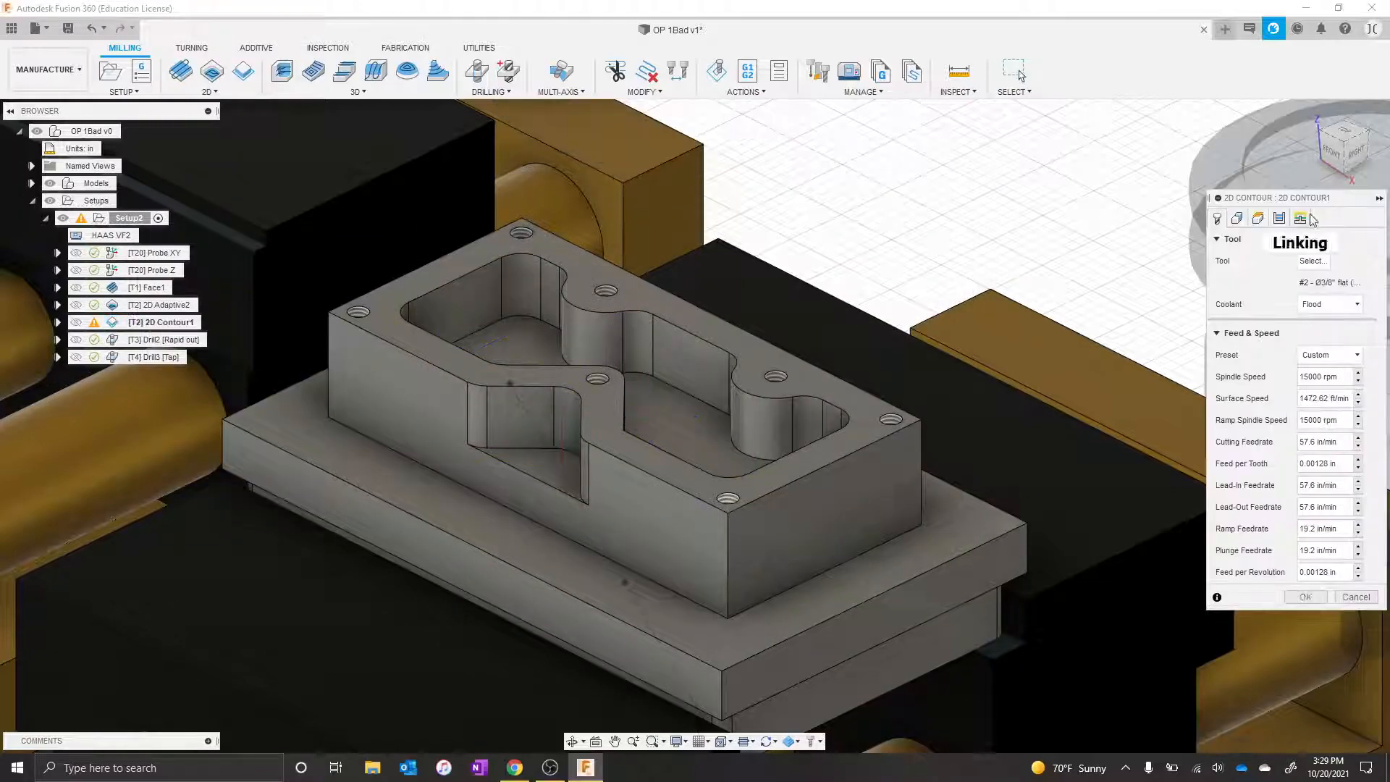
left_click(1279, 218)
left_click(1258, 218)
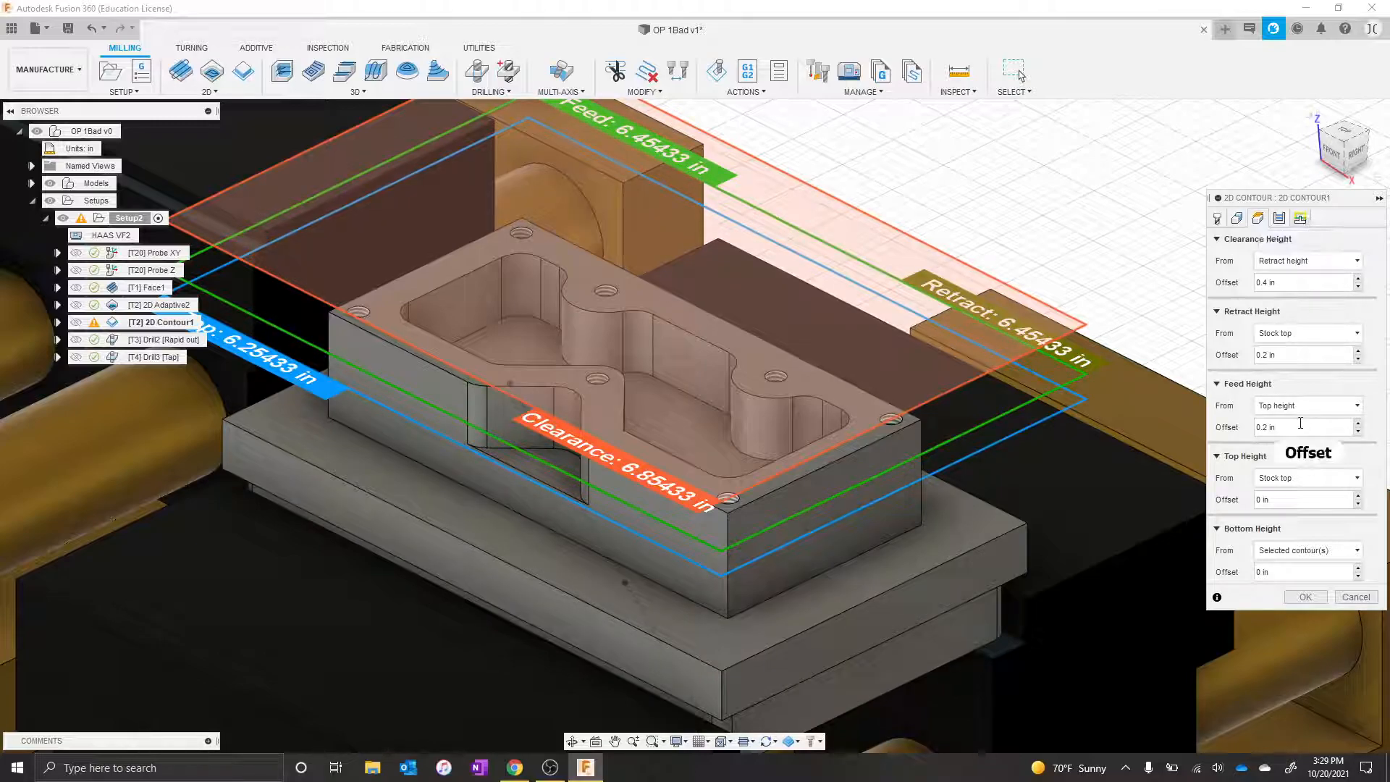
left_click(1302, 217)
left_click(1318, 303)
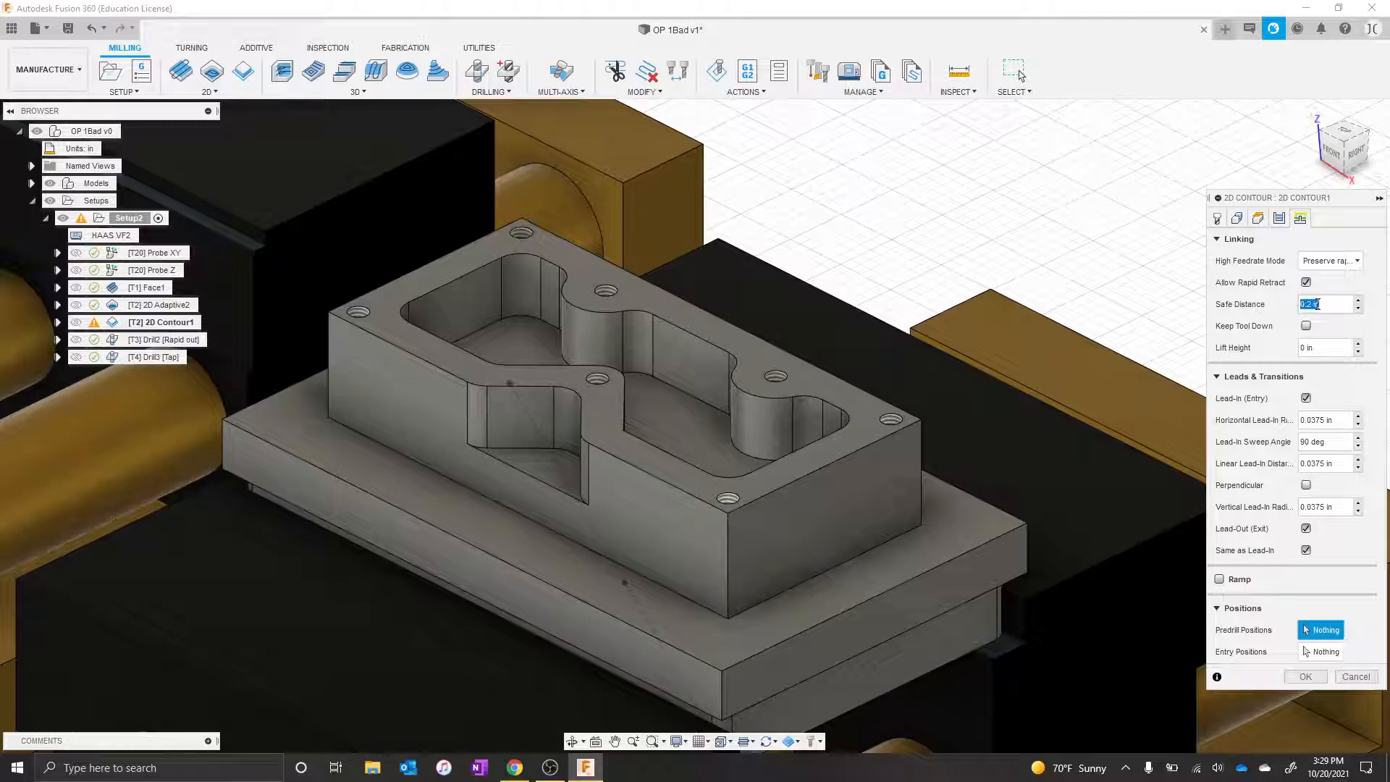
key("Return")
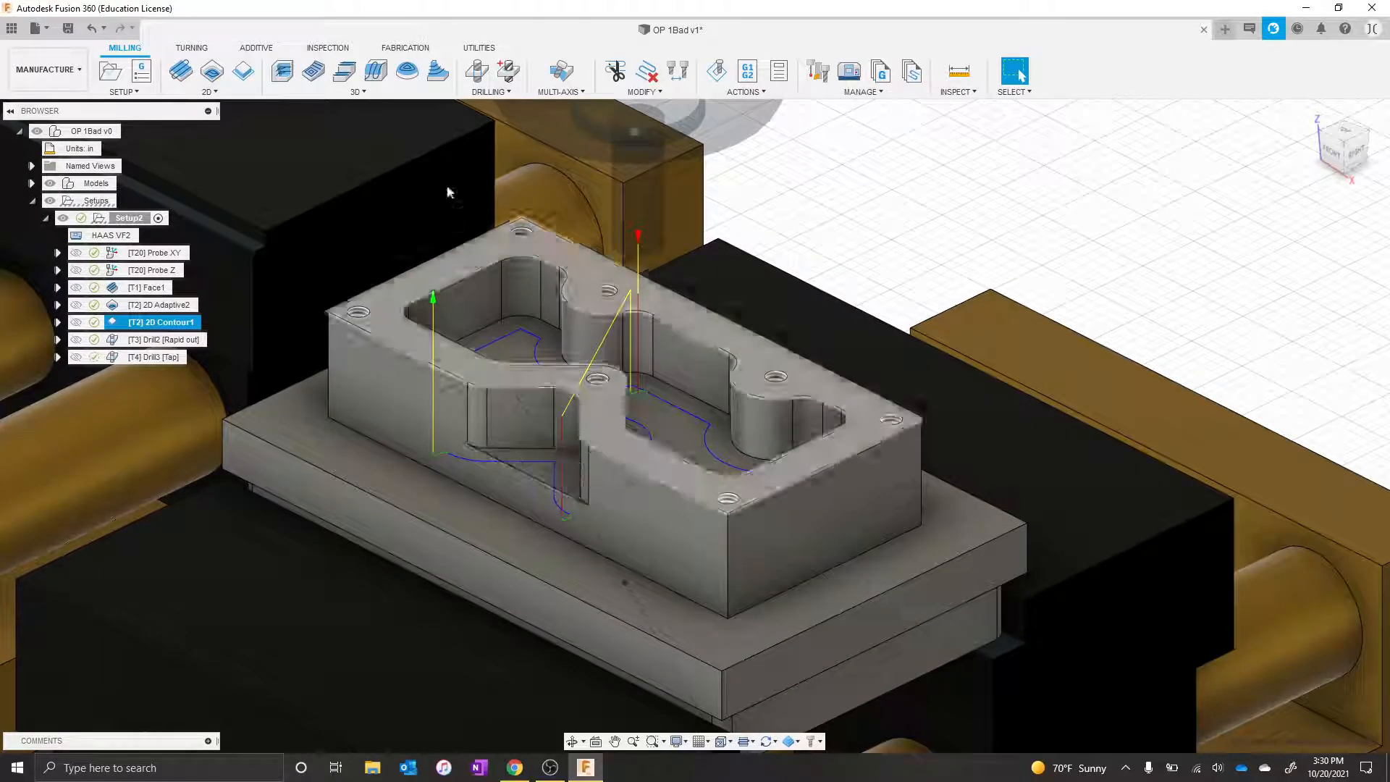
Create a 2D Adaptive operation with the Maximet 1/2" flat end mill from the BIDC CAT40 (VF2, VF4) library.
left_click(208, 72)
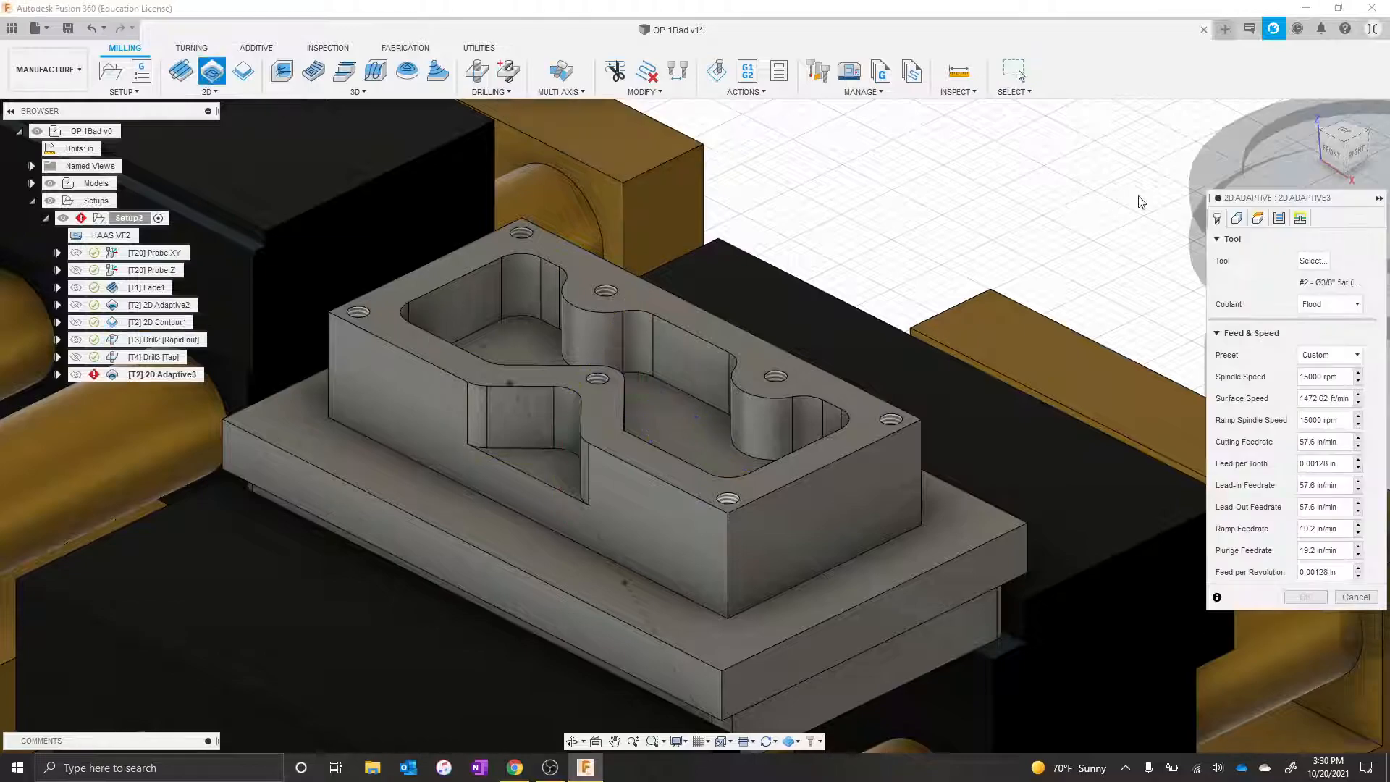
left_click(1312, 261)
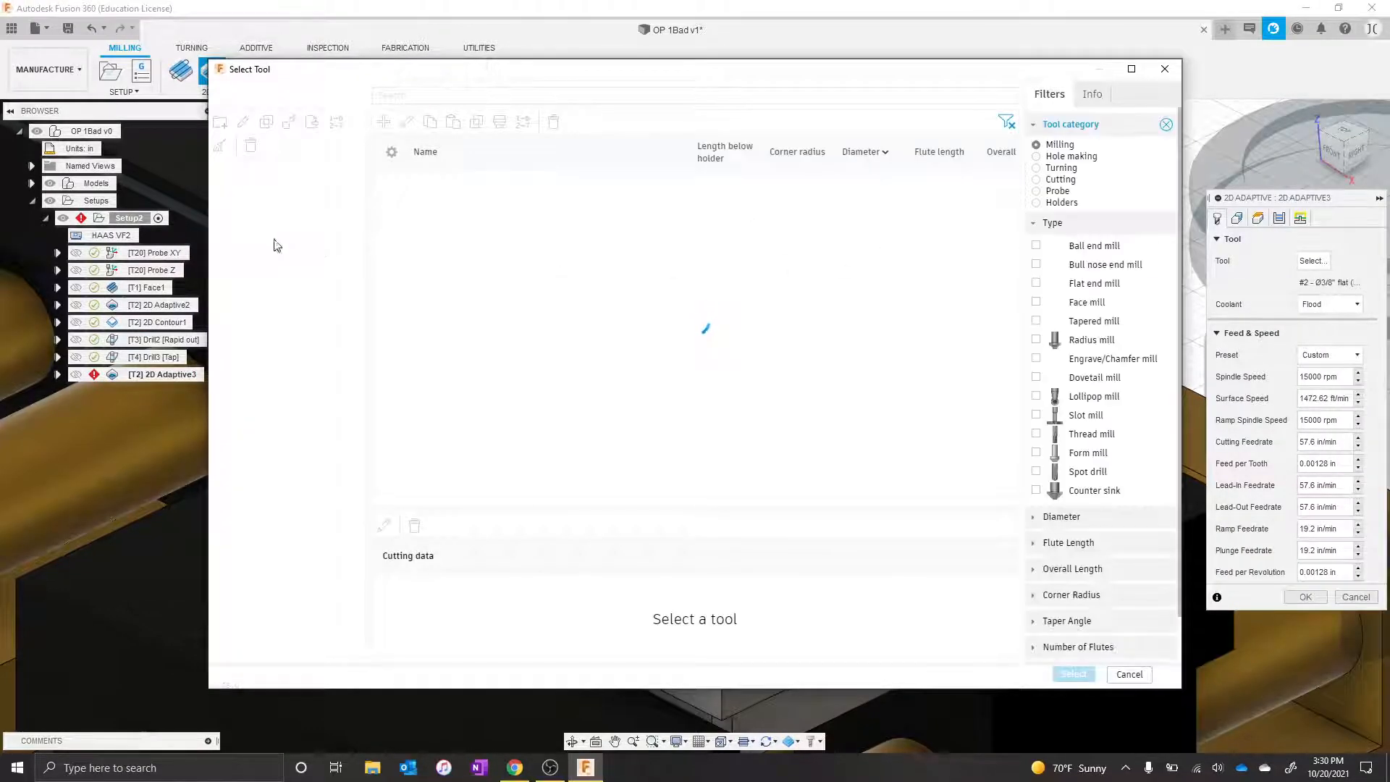
left_click(295, 307)
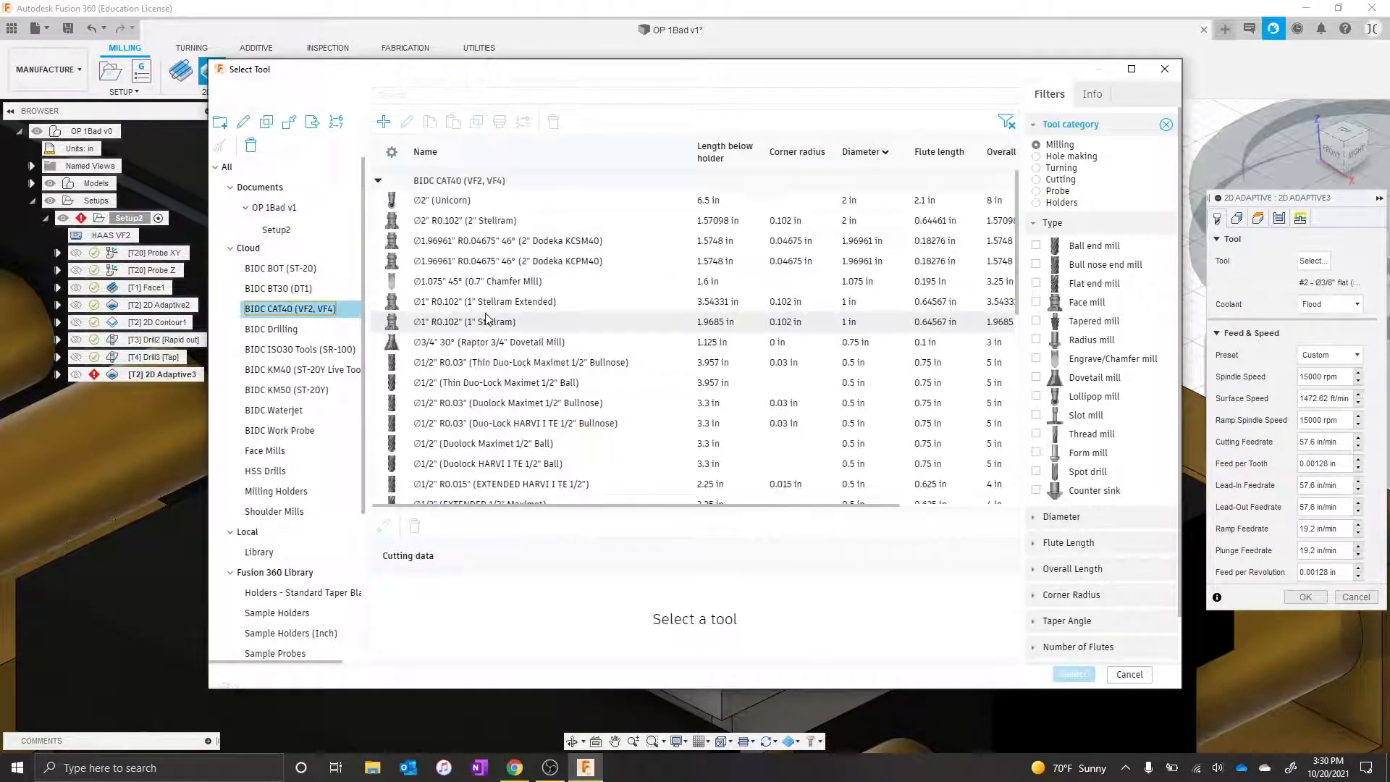
left_click(1036, 284)
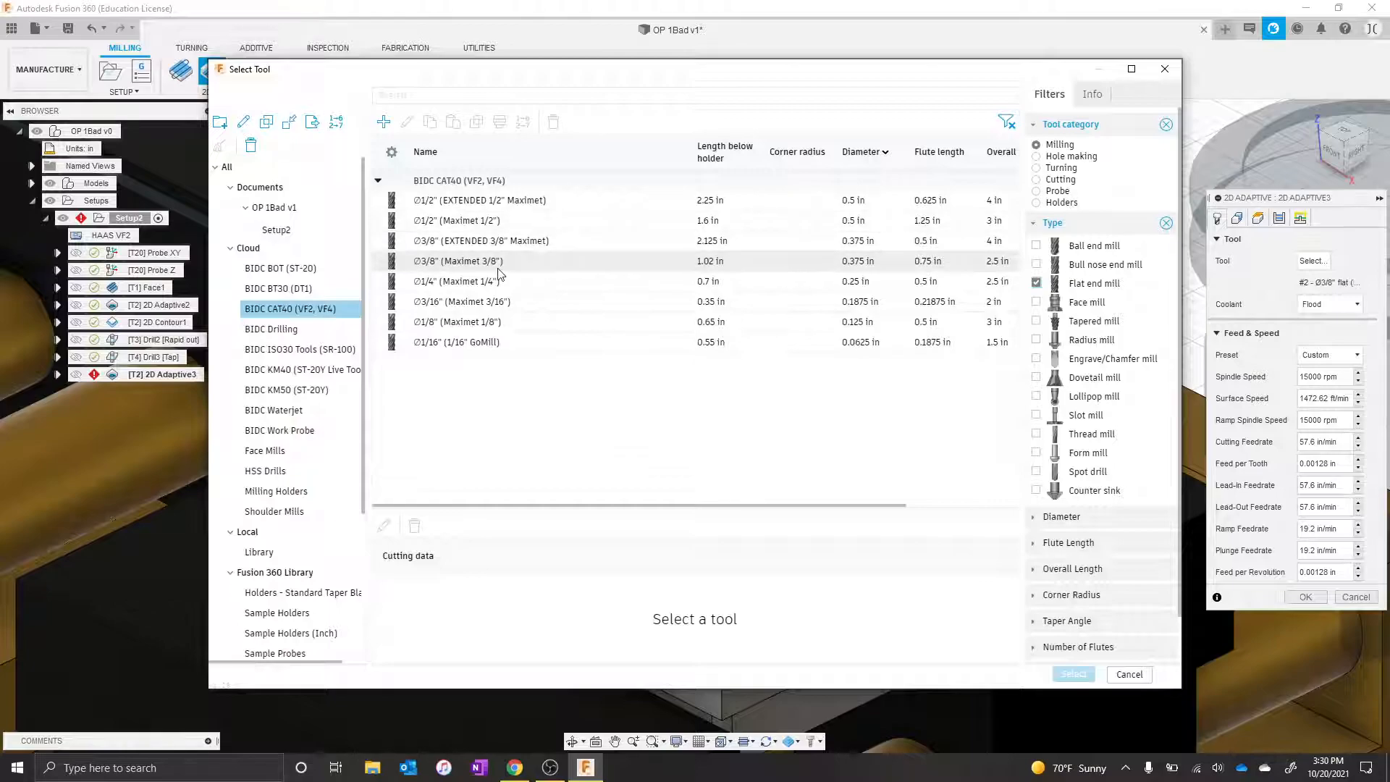
left_click(499, 222)
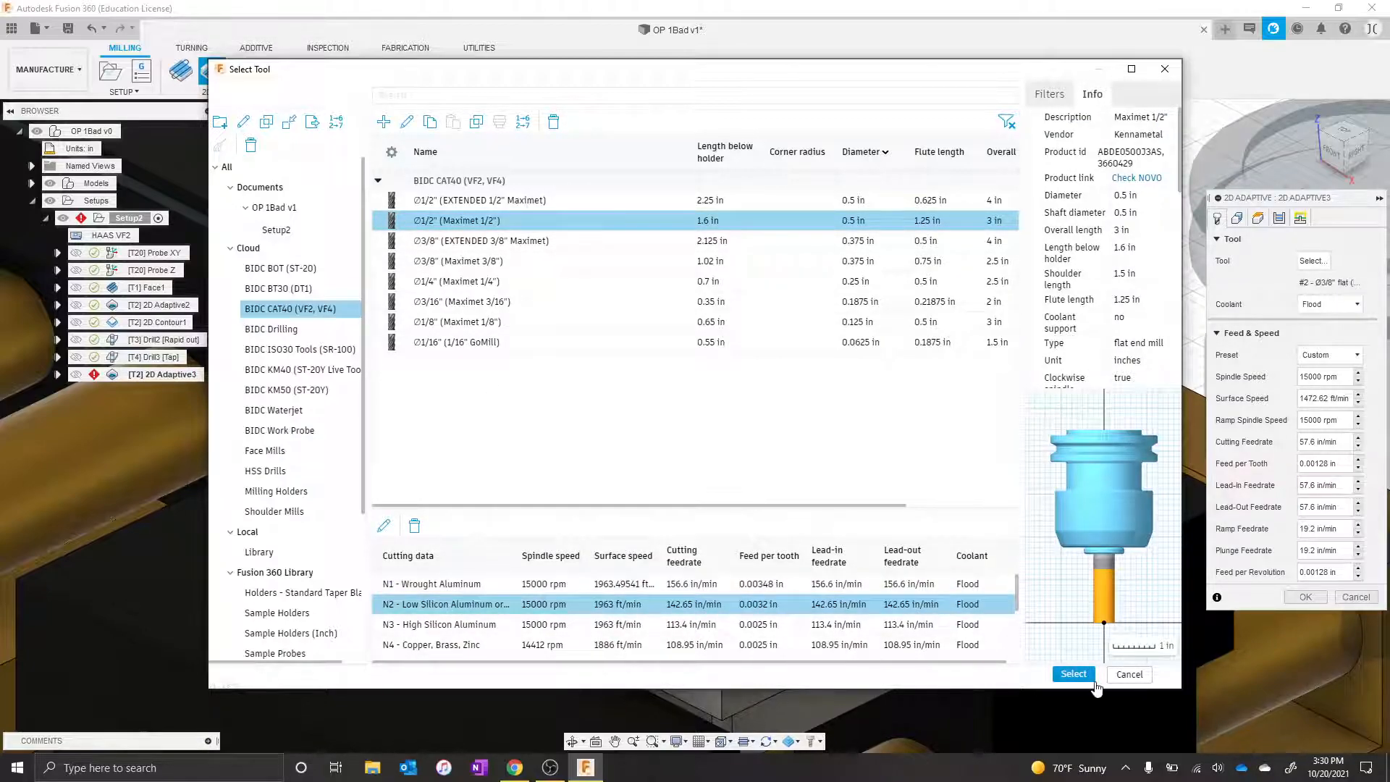
left_click(1074, 674)
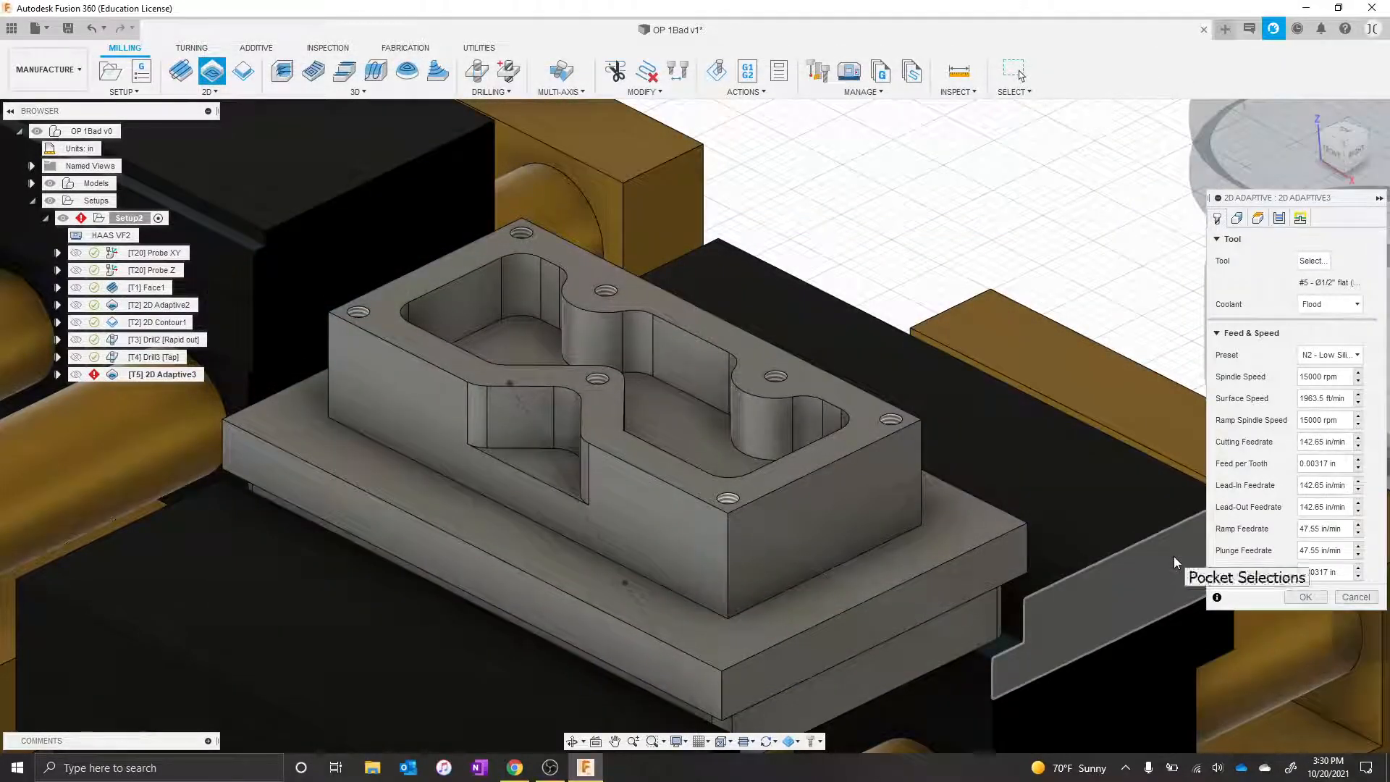
Select the part's lower outer perimeter as the pocket chain, set axial stock to leave to 0, and generate the adaptive toolpath.
left_click(1240, 223)
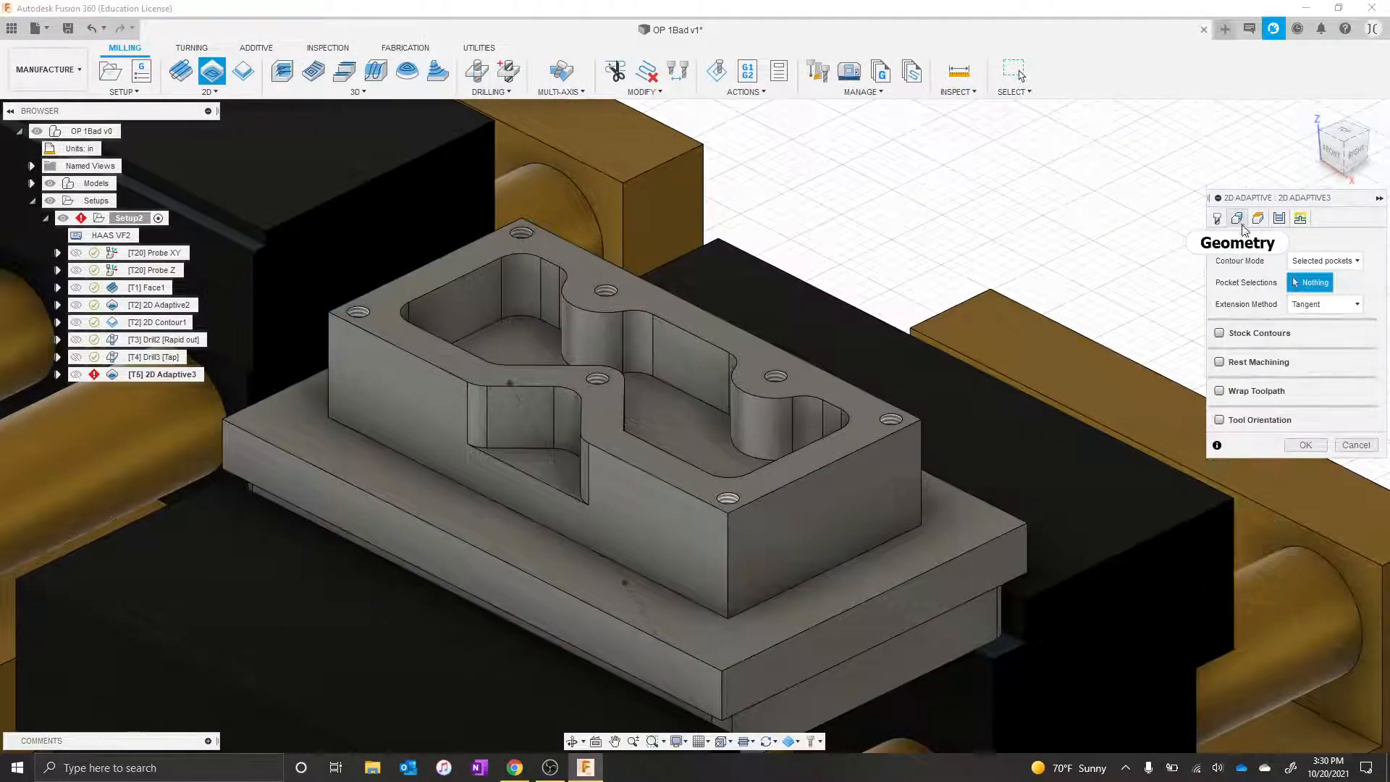
left_click(741, 611)
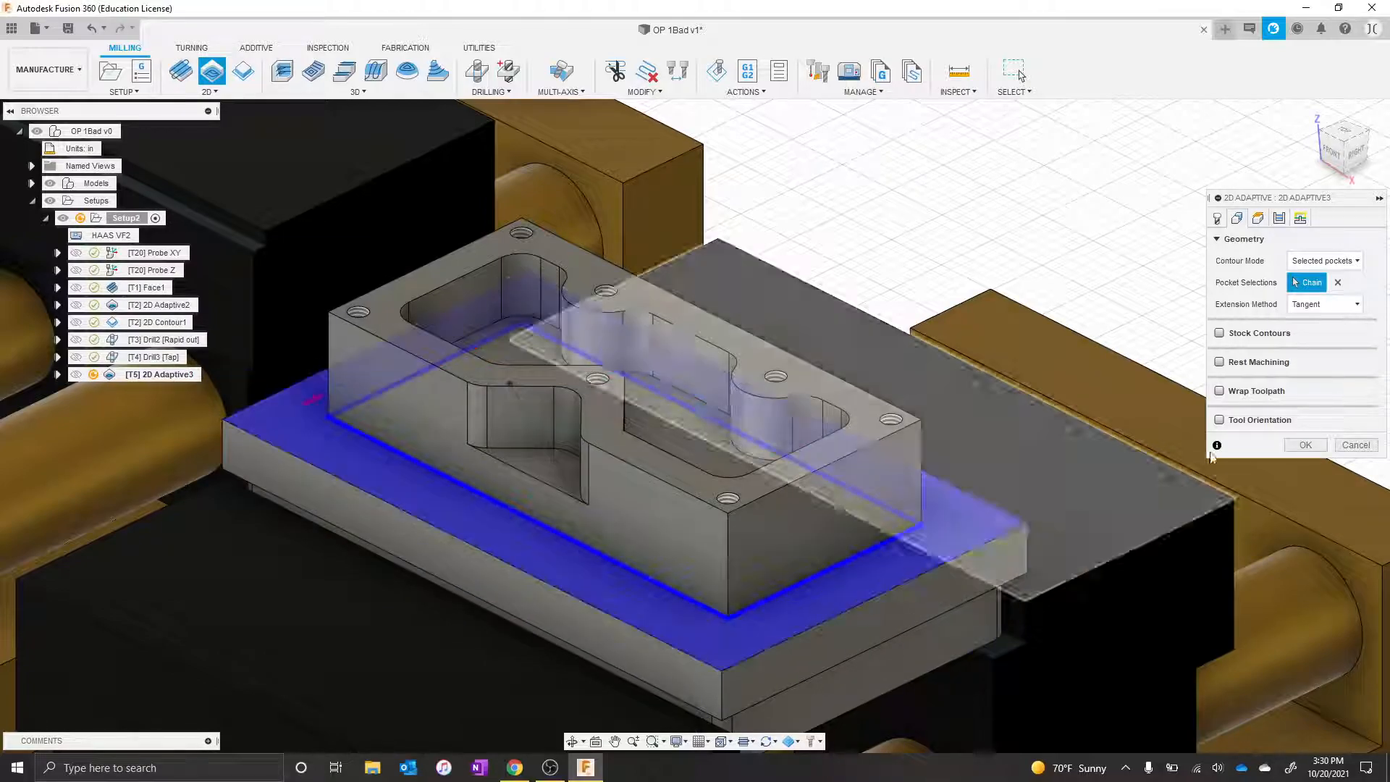
left_click(1258, 218)
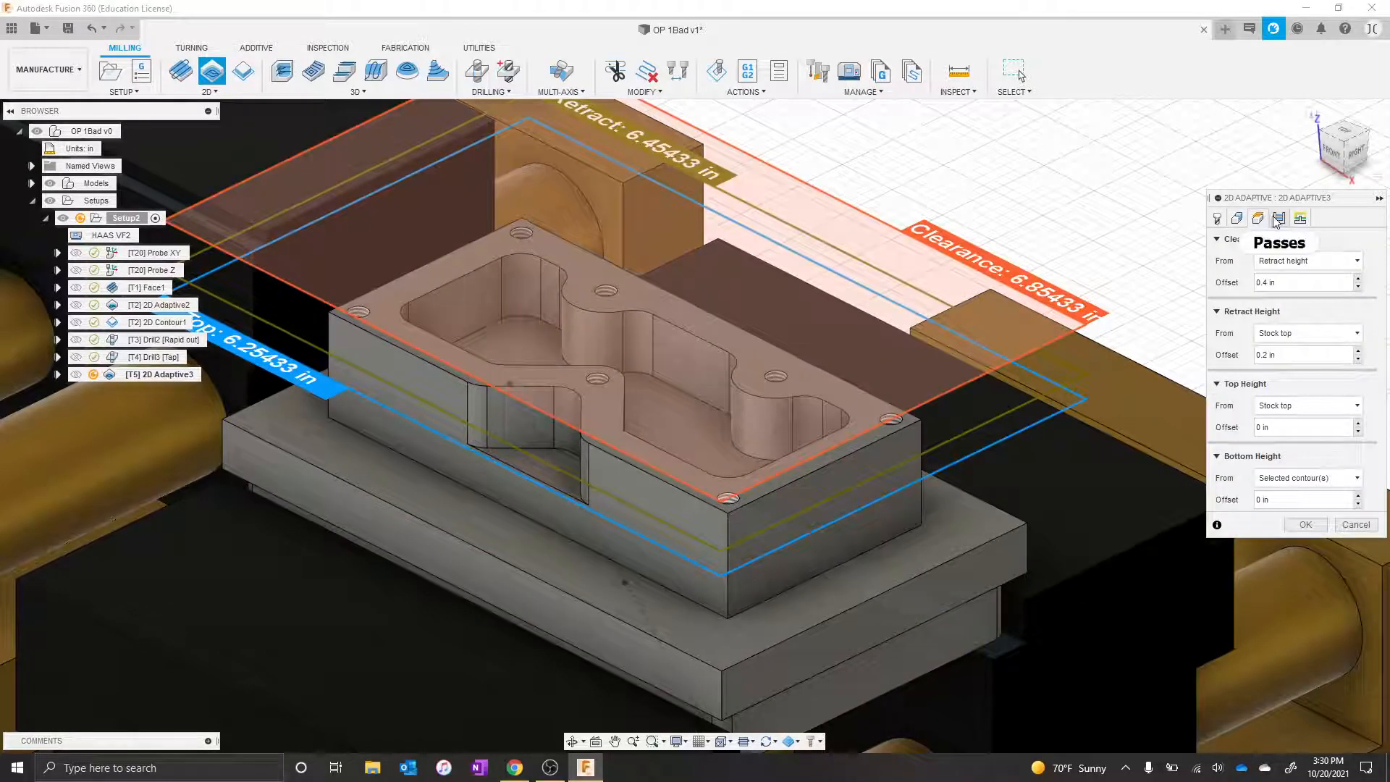
left_click(1277, 219)
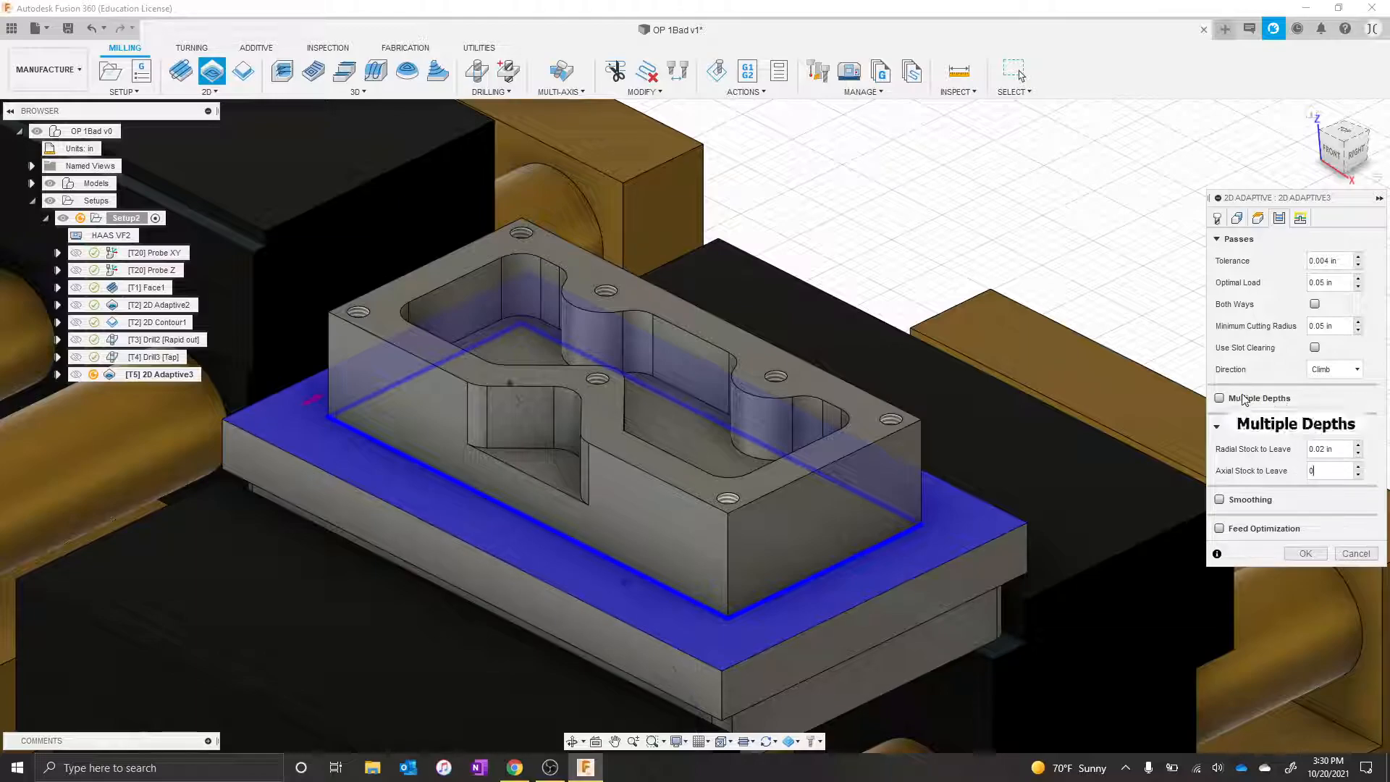
mouse_move(1243, 399)
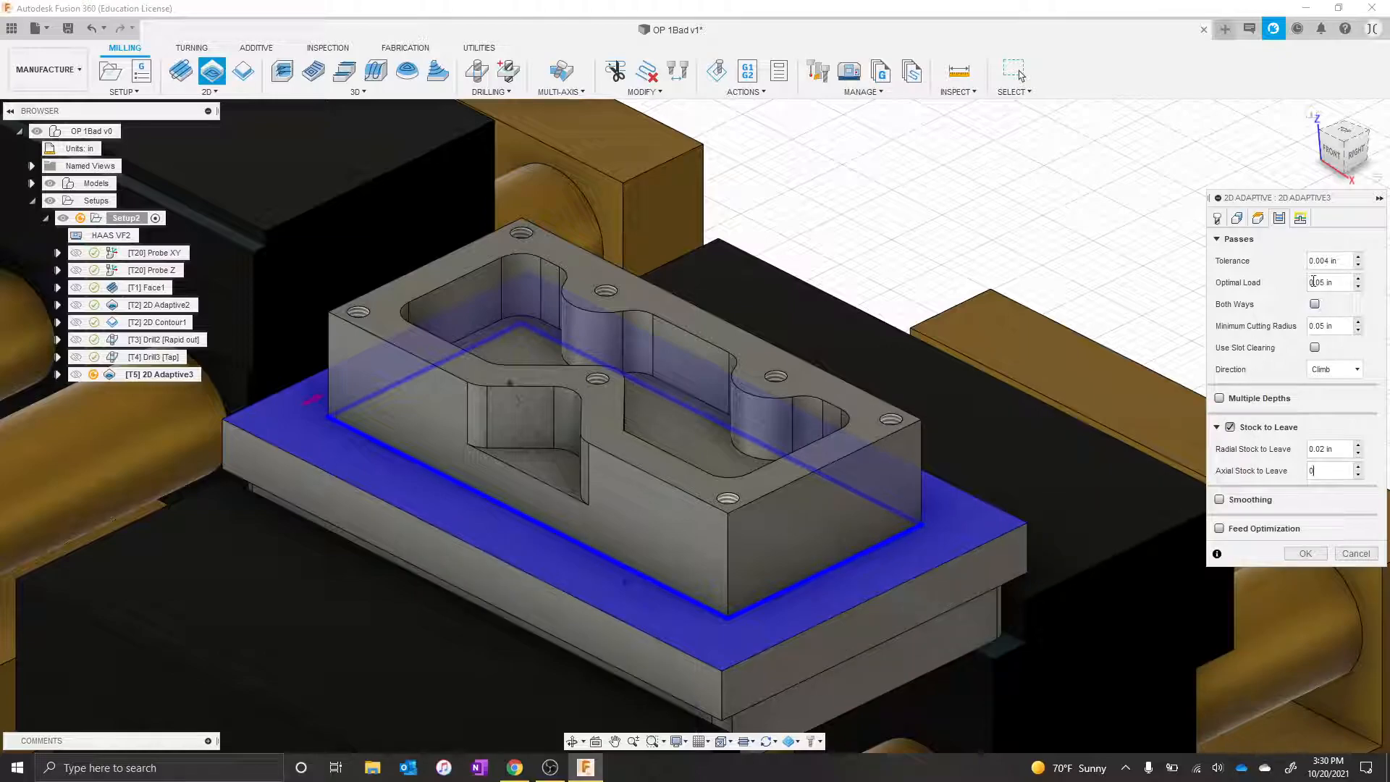
left_click(1305, 553)
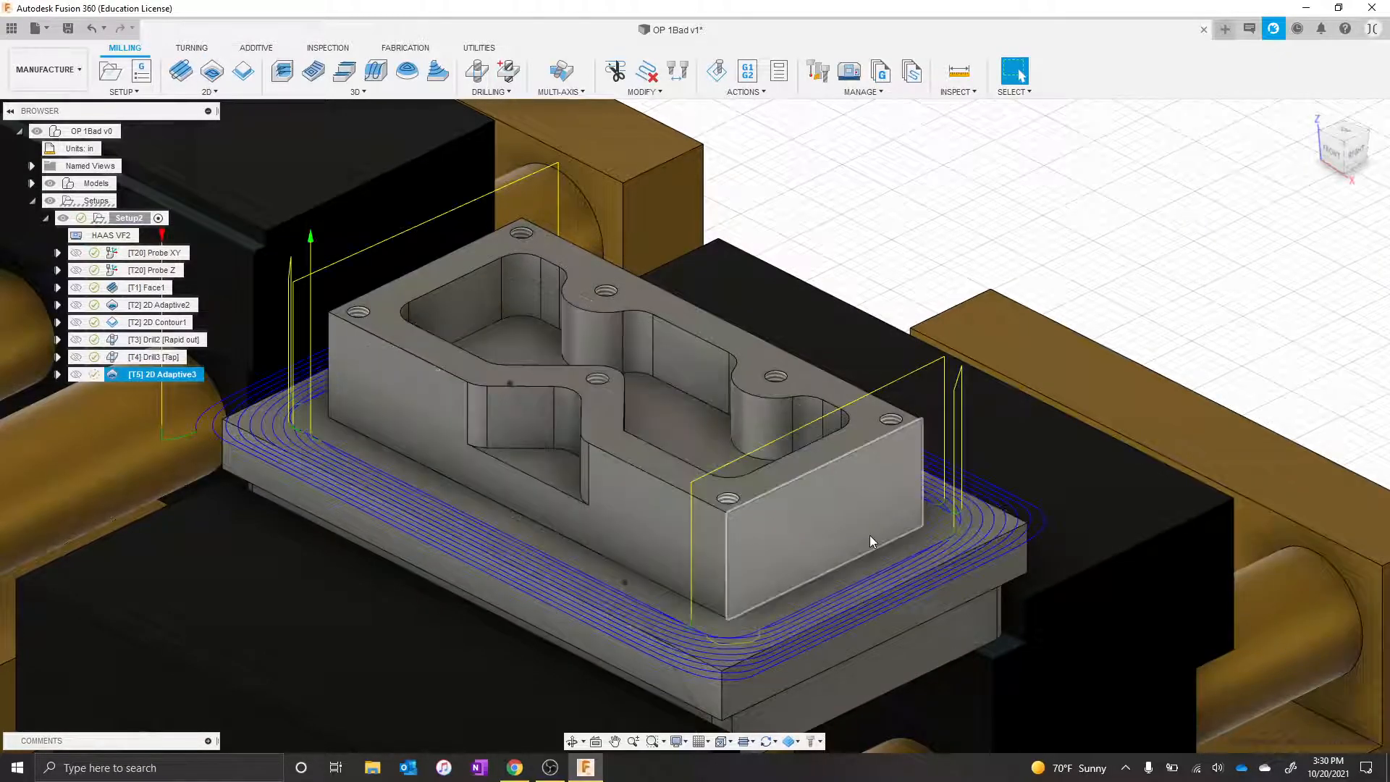
Derive a 2D Contour operation from 2D Adaptive3 using the preset N2 - SLOTTING Low Silicon Aluminum or Magnesium.
right_click(167, 376)
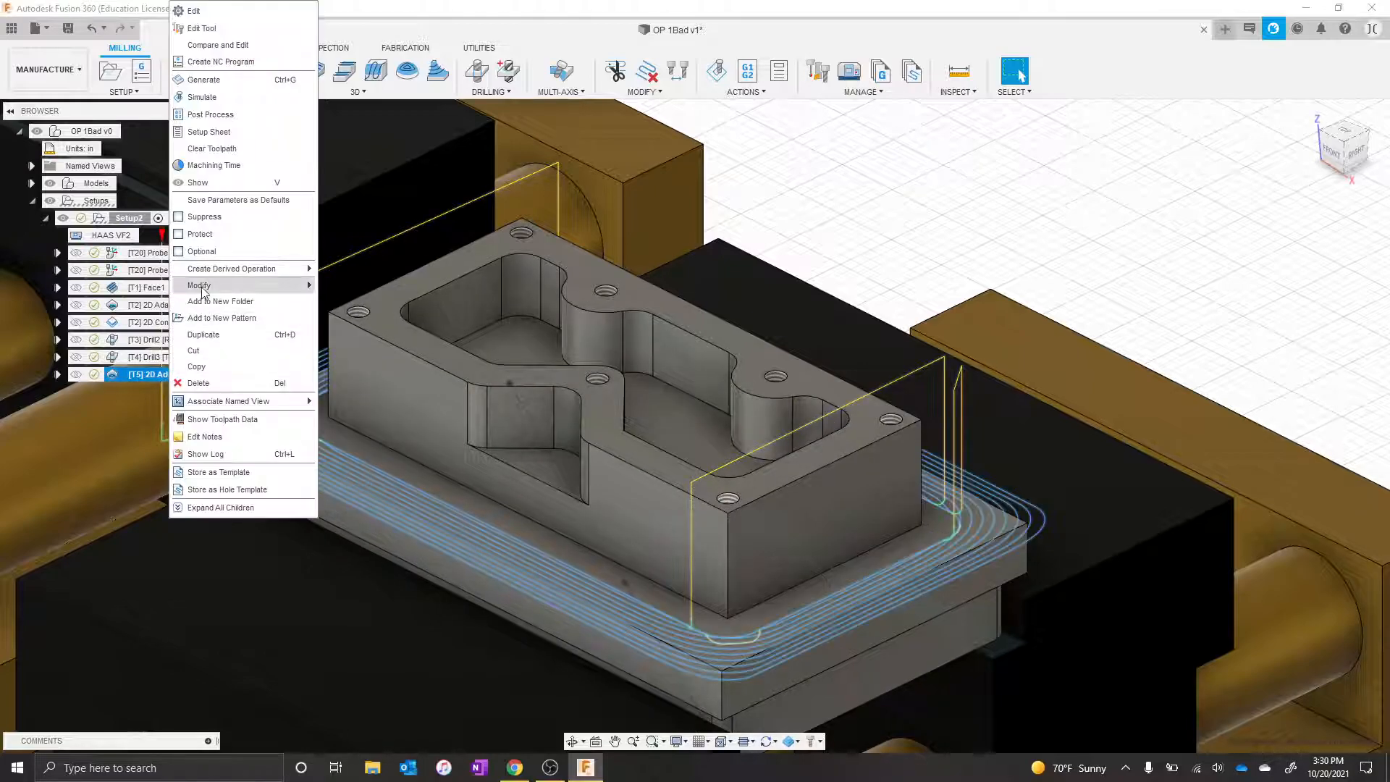
mouse_move(223, 273)
mouse_move(347, 284)
left_click(424, 335)
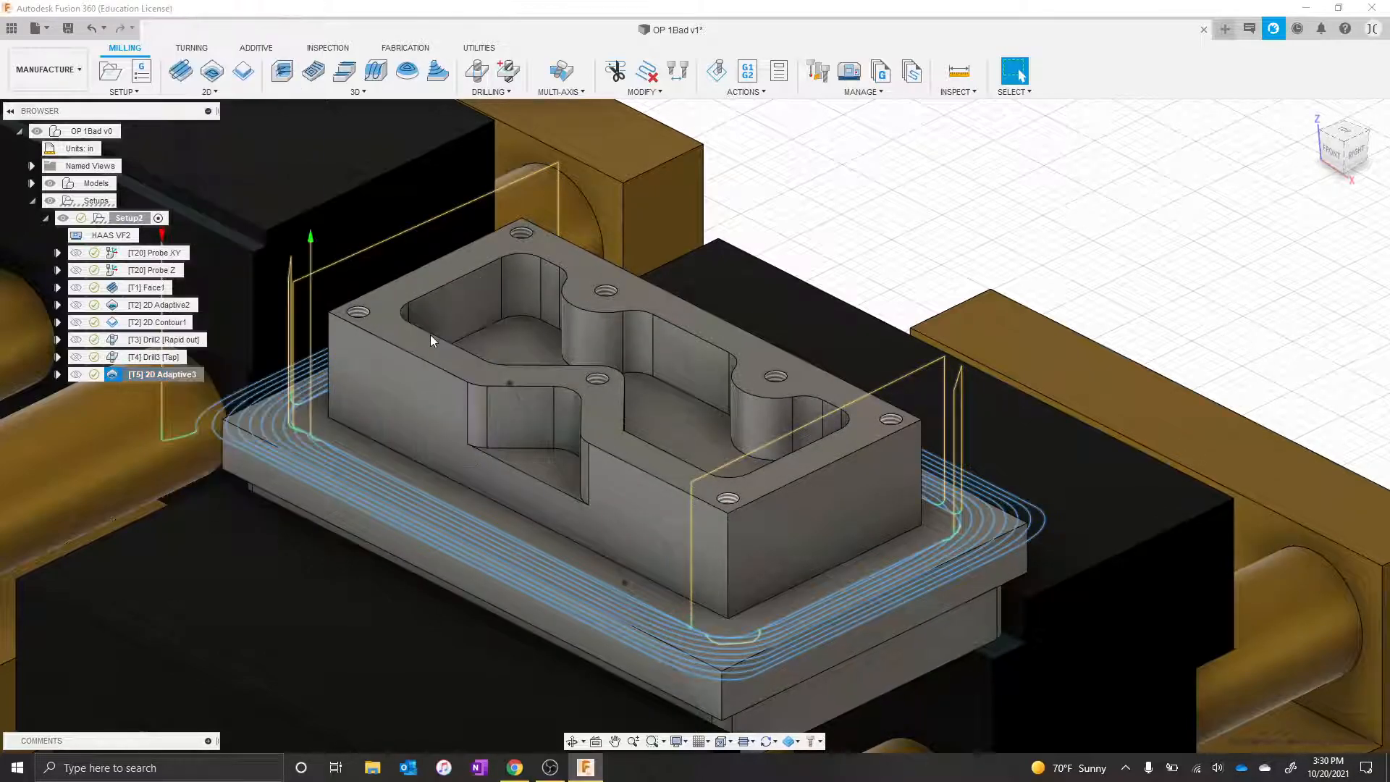
left_click(1330, 354)
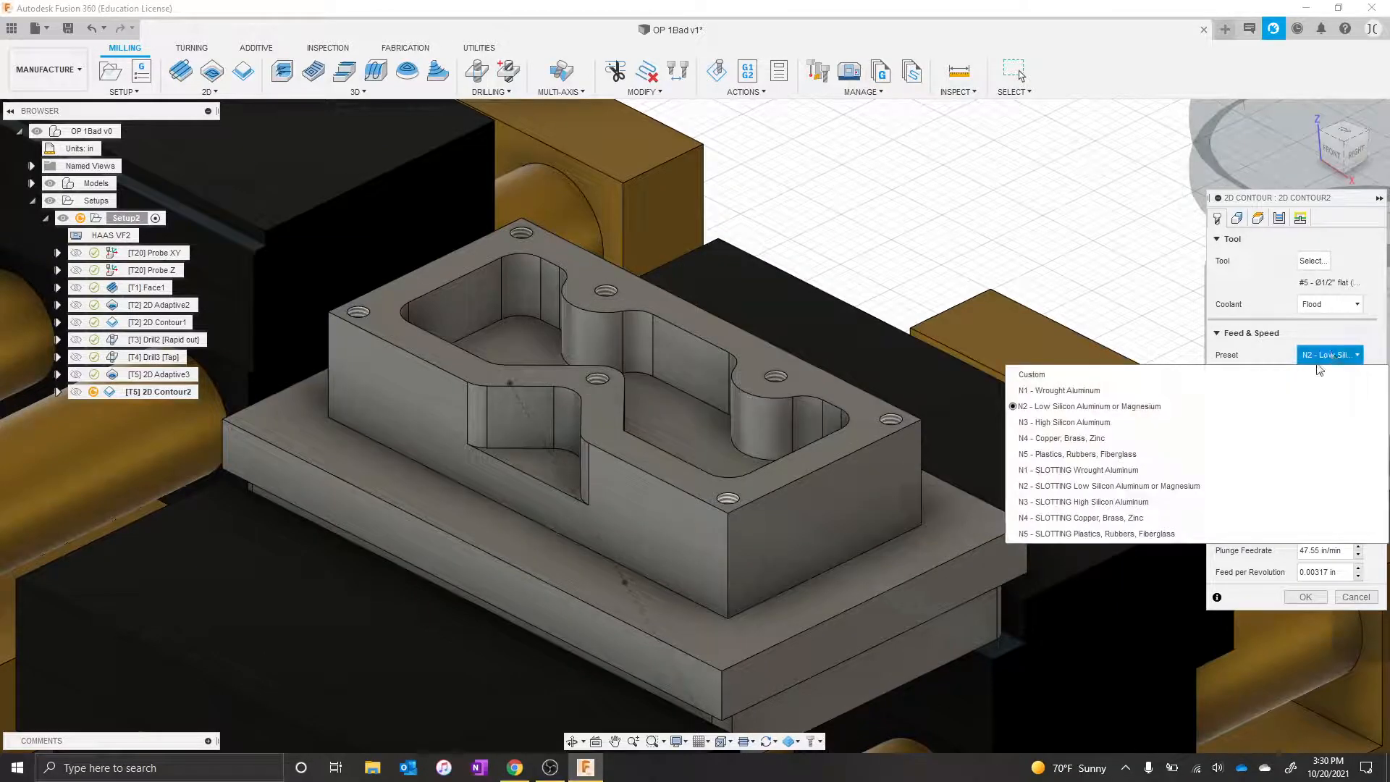
left_click(1128, 487)
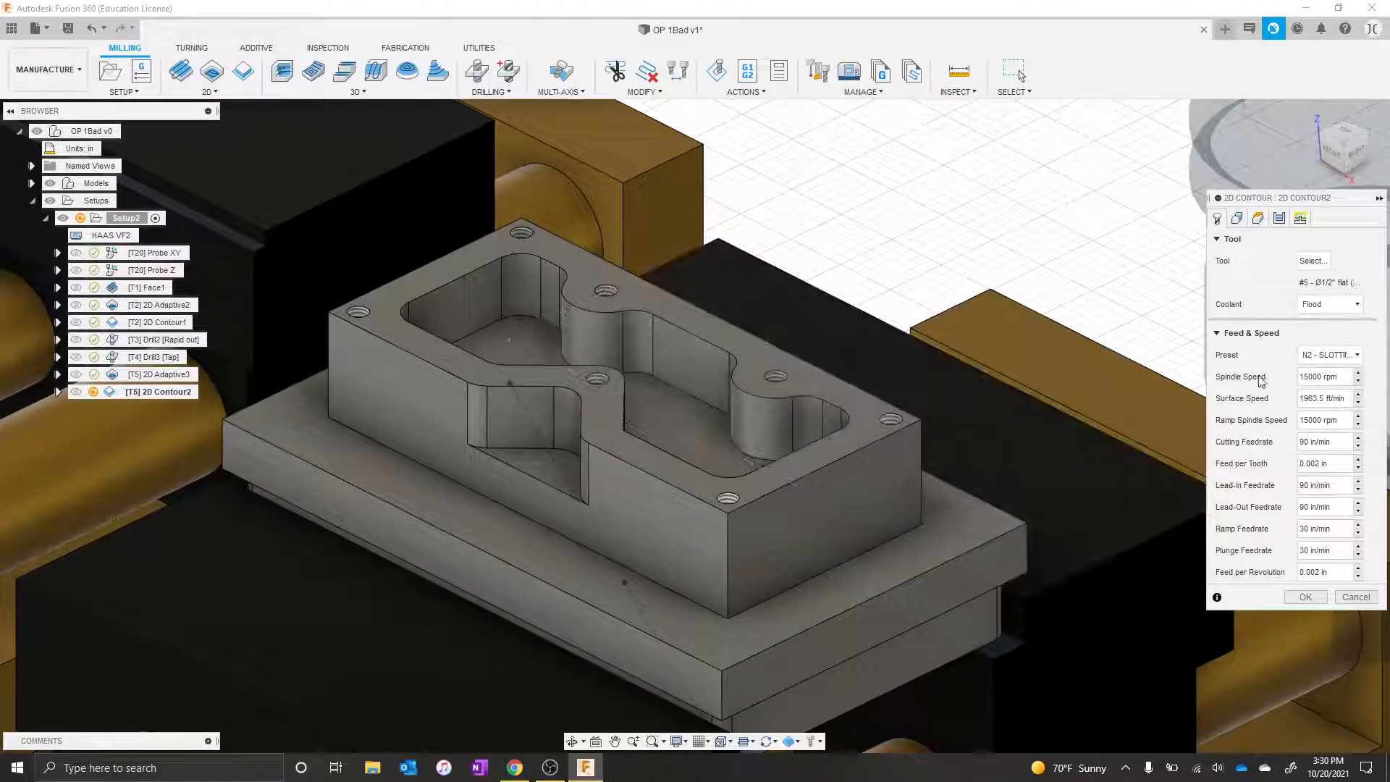
left_click(1304, 598)
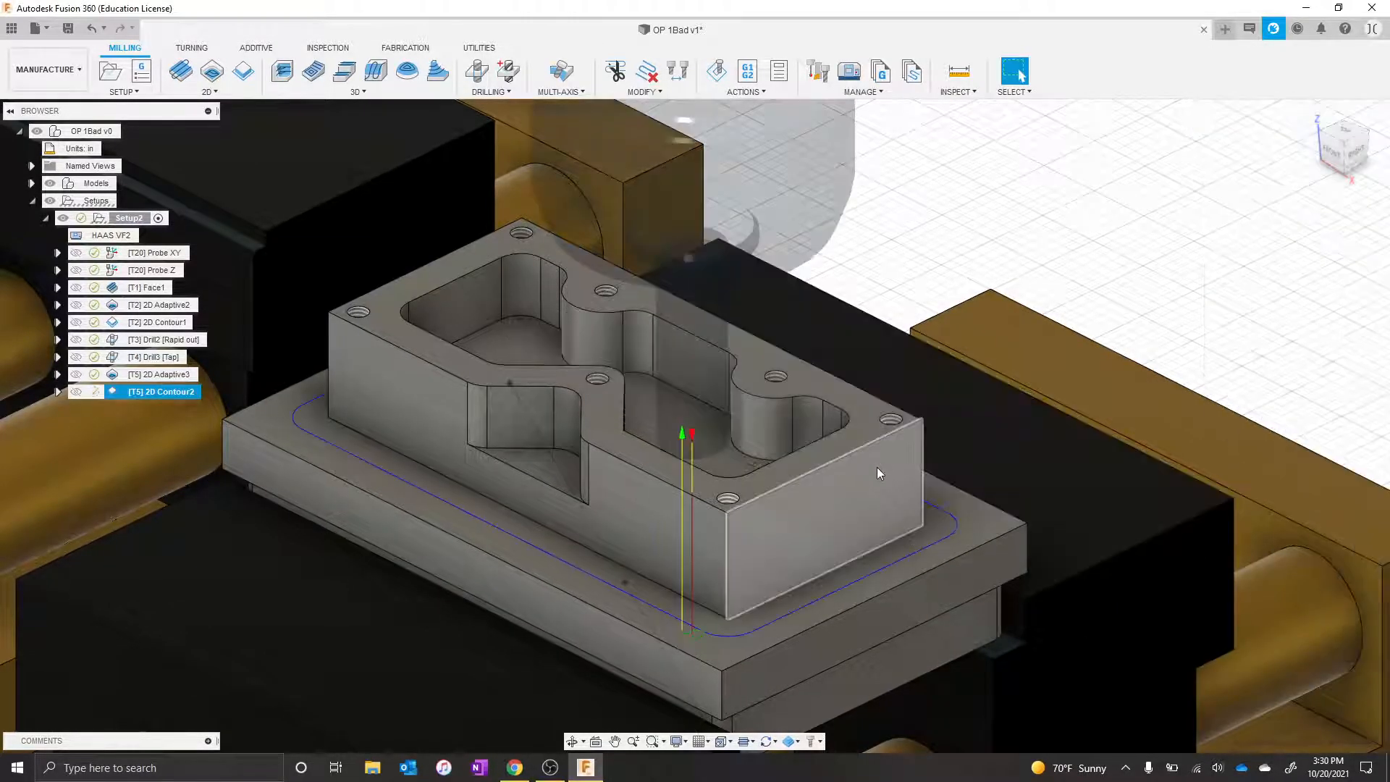
Move the 2D Adaptive3 and 2D Contour2 operations ahead of the Drill2 operation and check their toolpaths.
left_click(160, 374, "shift")
left_click_drag(159, 375, 153, 336)
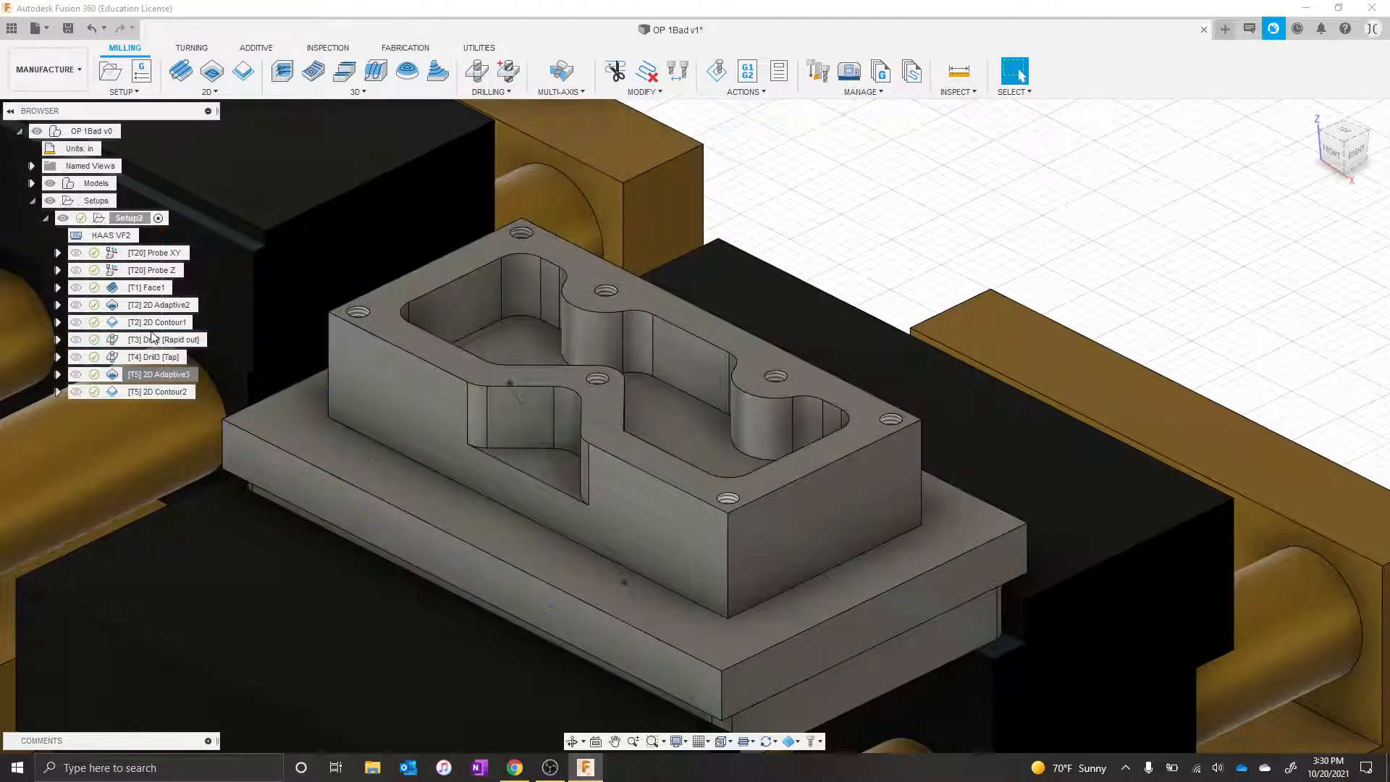
left_click(154, 340)
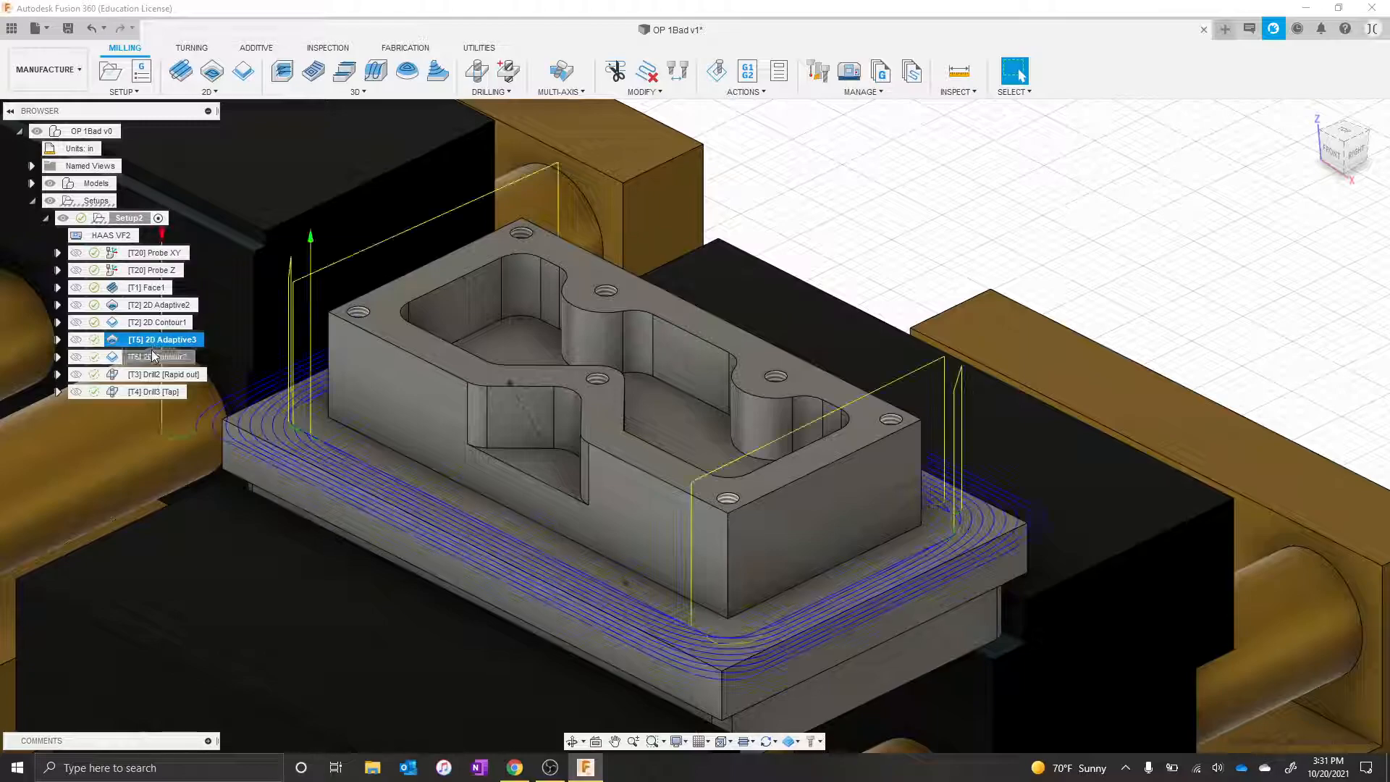
left_click(153, 356)
left_click(154, 341)
left_click(154, 361)
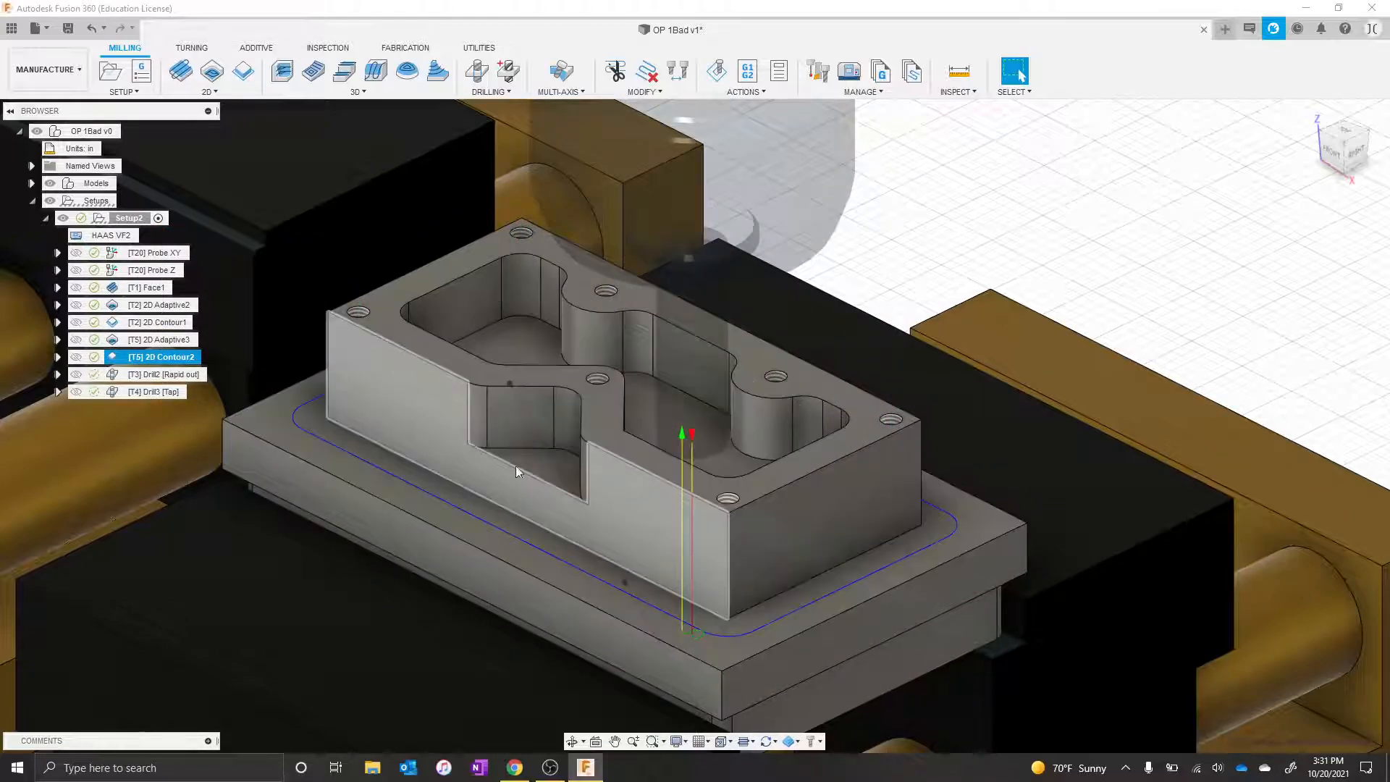
Compare the hole depths of the Drill2 and Drill3 tap operations from the front.
middle_click_drag(528, 499, 590, 498)
middle_click_drag(590, 498, 536, 476, "shift")
left_click(145, 375)
left_click(148, 391, "shift")
scroll(444, 405, "up", 5)
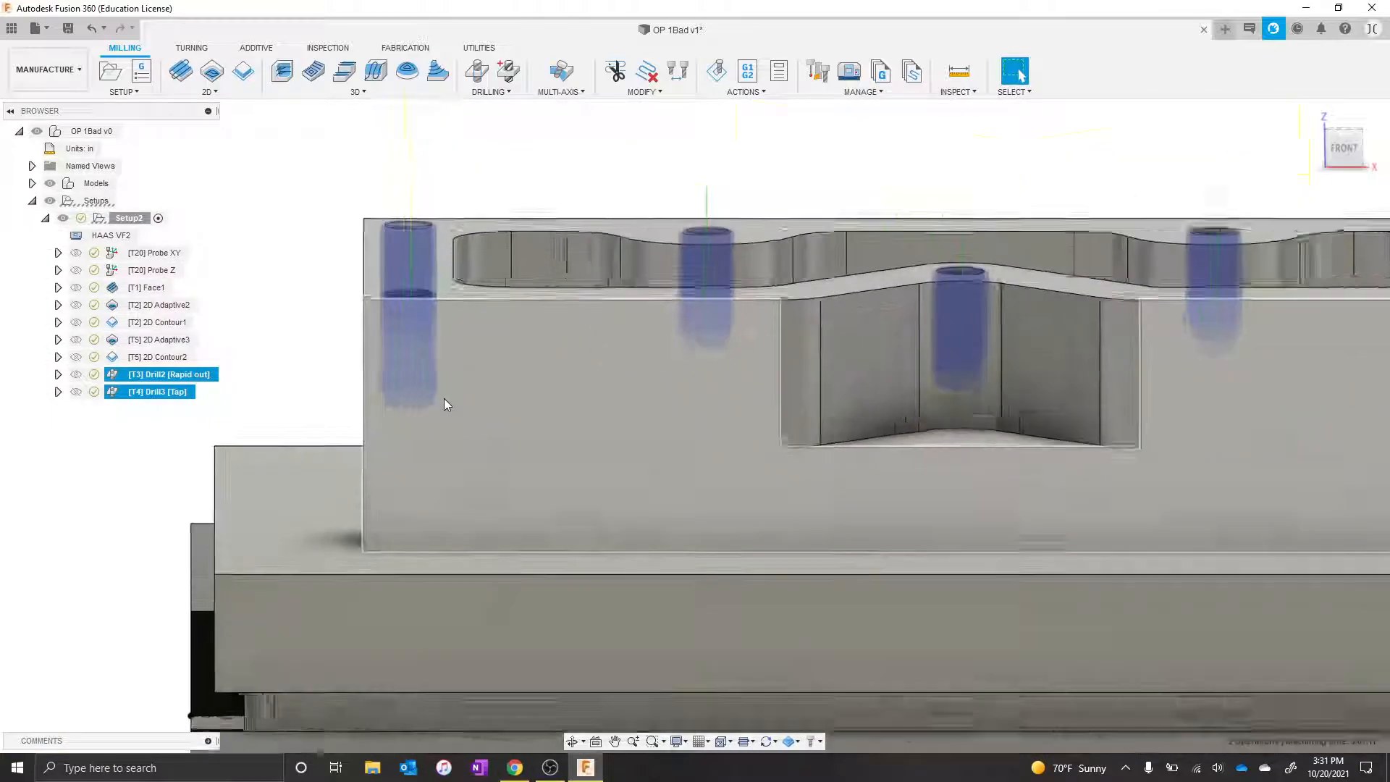
Edit the Drill3 tap operation so its bottom height is referenced from the hole top.
left_click(176, 393)
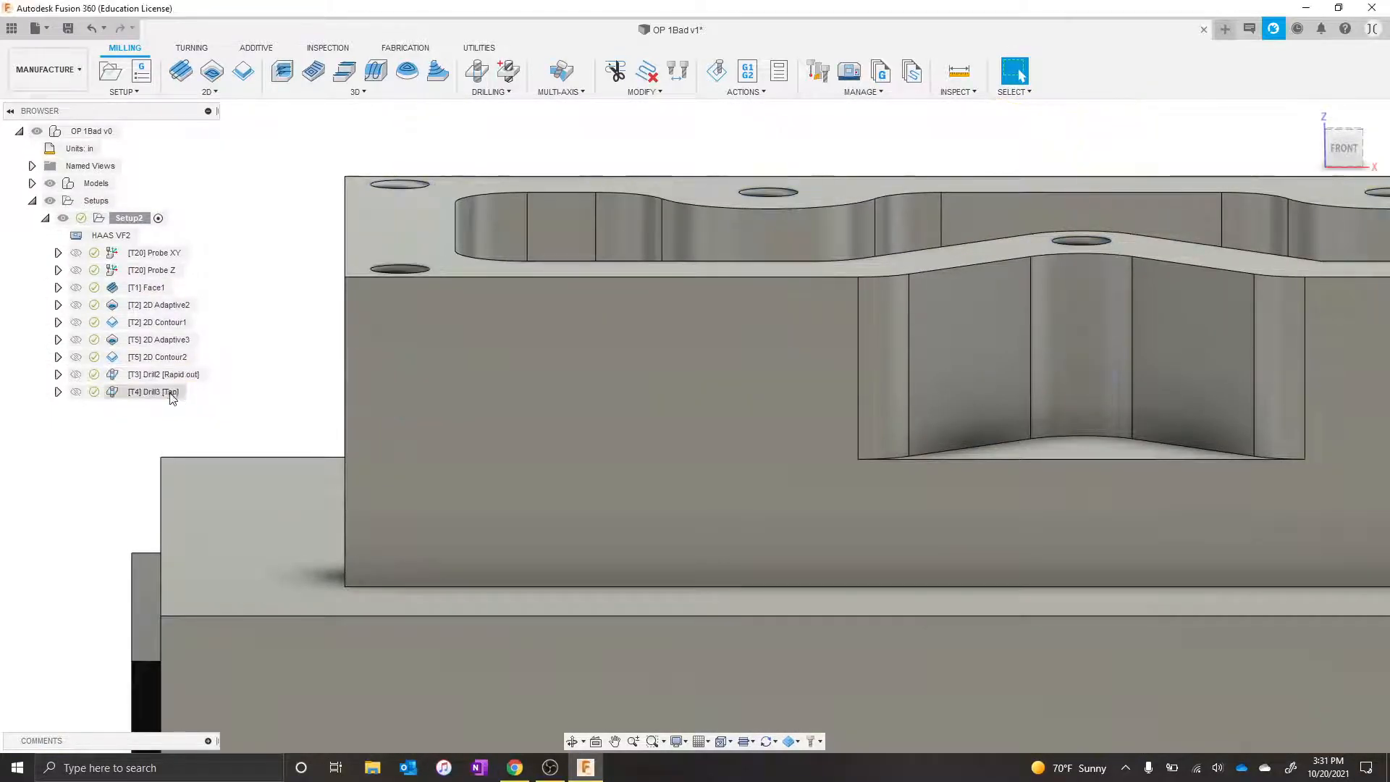
right_click(176, 393)
left_click(235, 19)
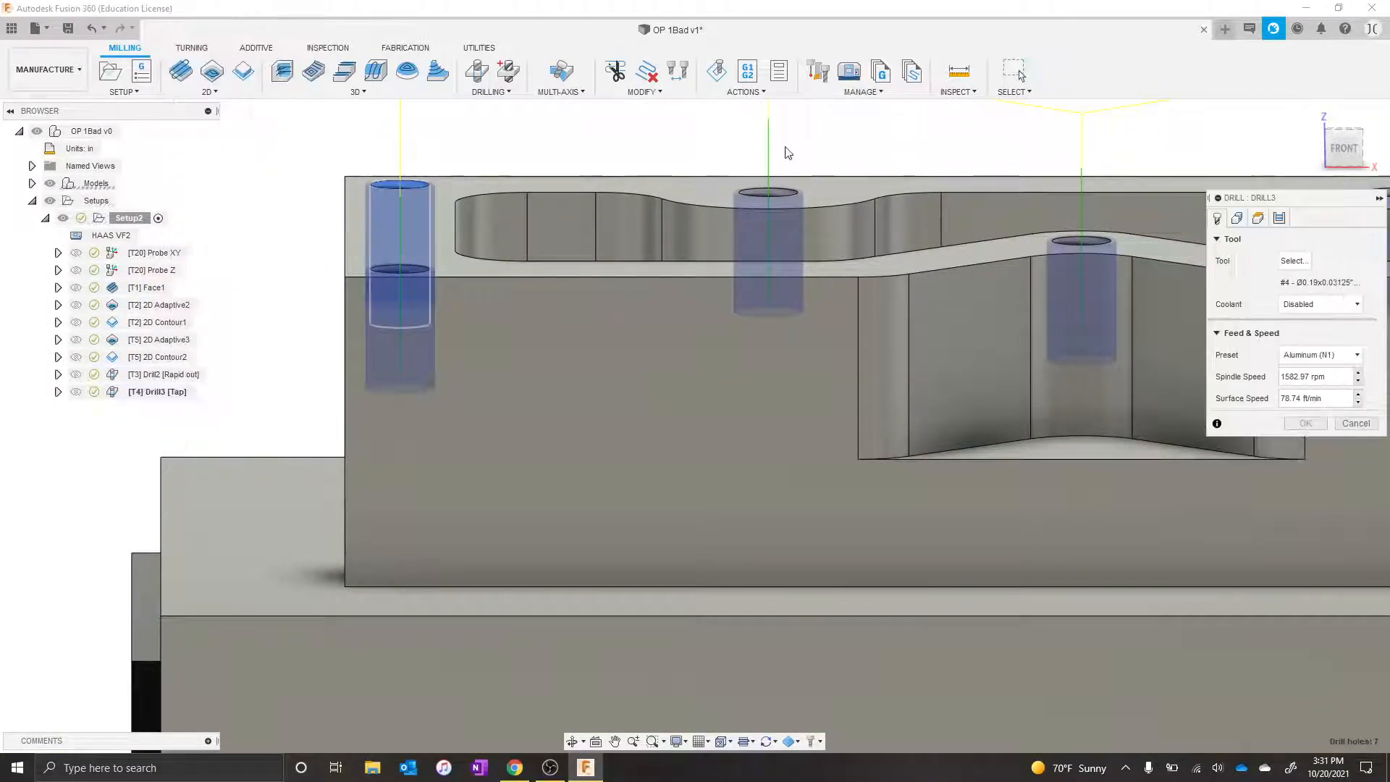
left_click(1258, 217)
left_click(1329, 551)
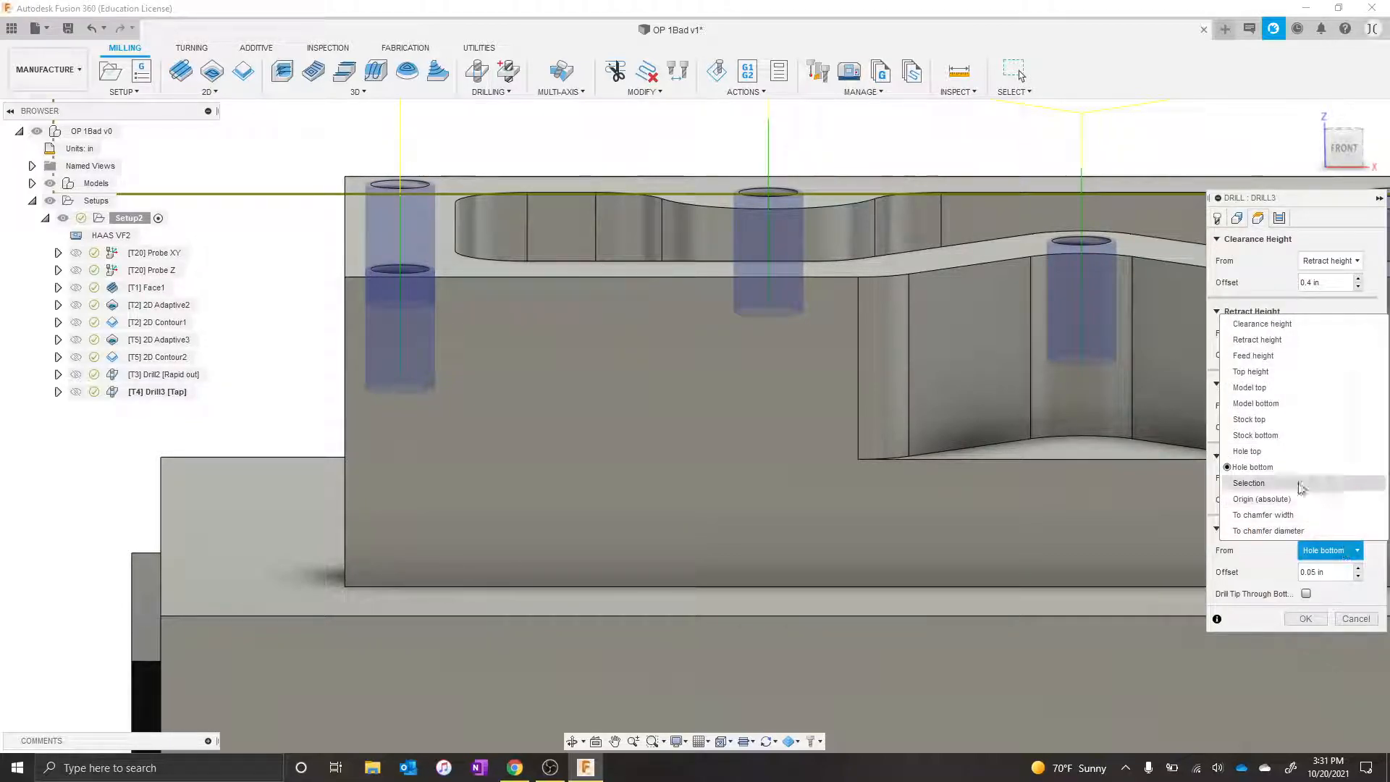
left_click(1260, 451)
Set the tap operation's bottom height offset to the expression -1.5*tool_diameter and regenerate its toolpath.
right_click(1319, 570)
left_click(1325, 633)
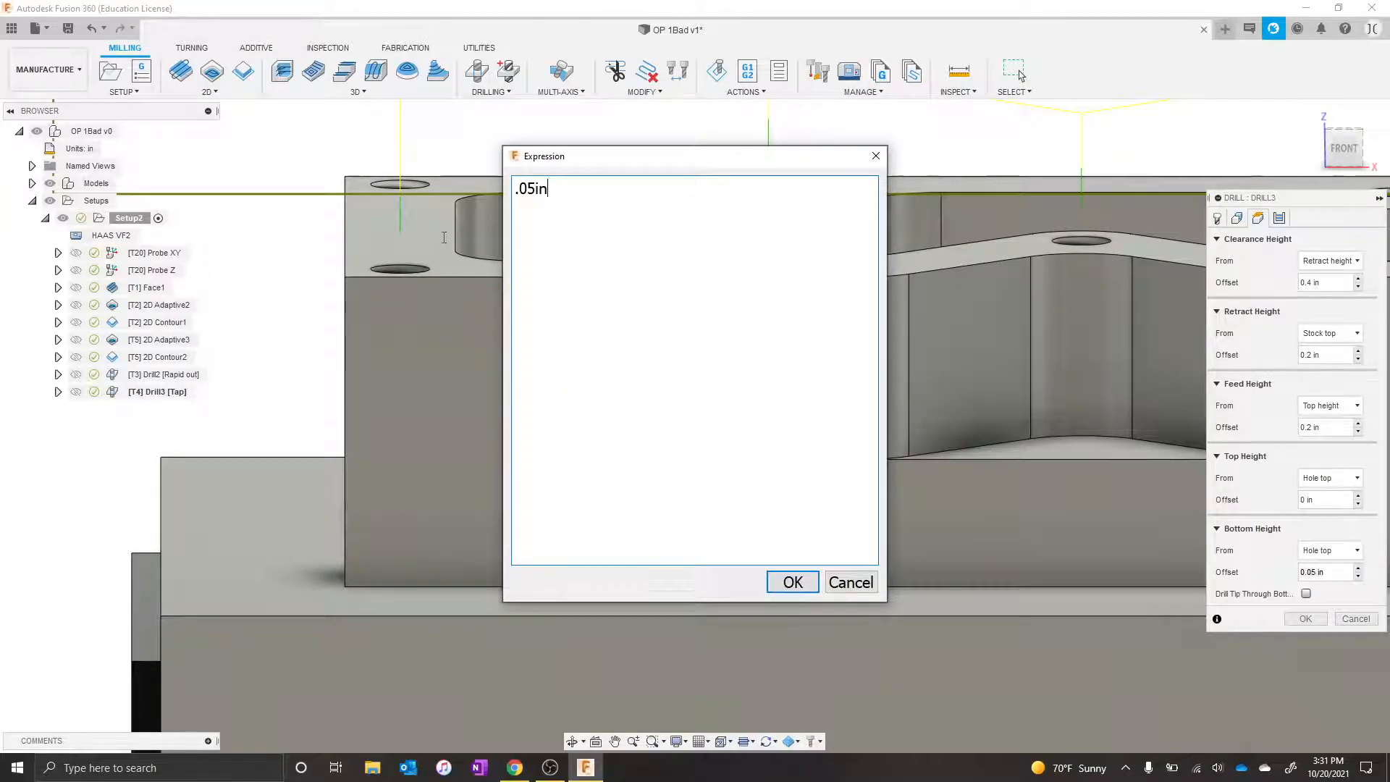
key("BackSpace")
key("BackSpace")
key("BackSpace")
key("BackSpace")
key("BackSpace")
type("-")
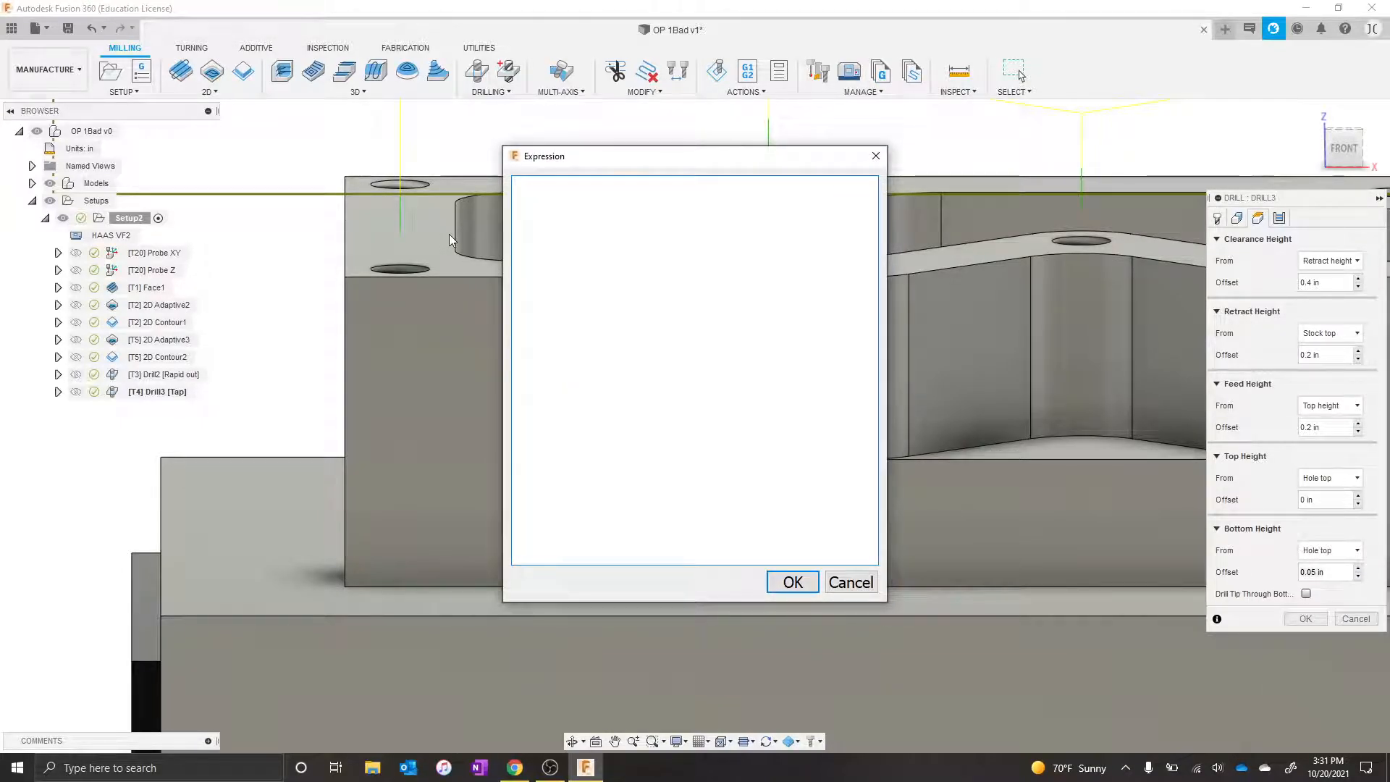
type("1.5*tool_diameter")
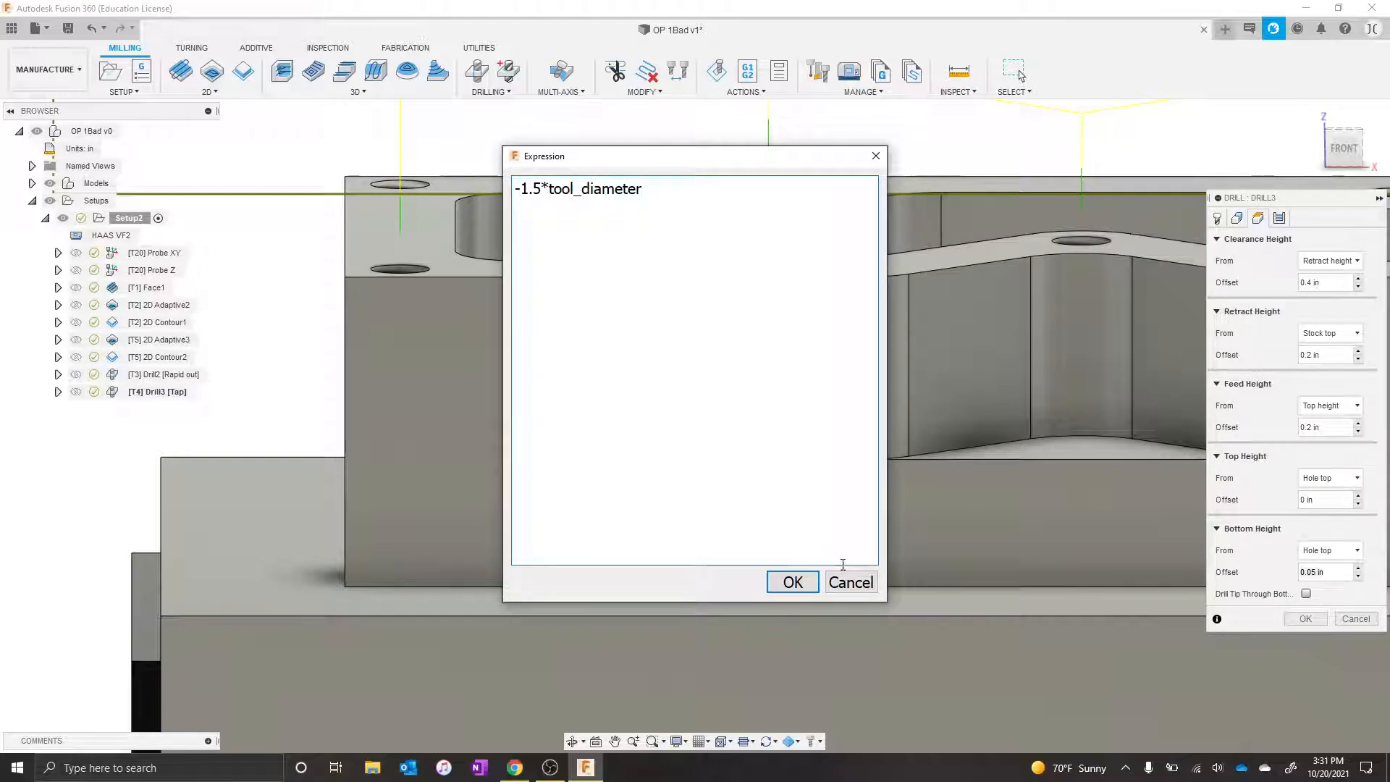
left_click(810, 581)
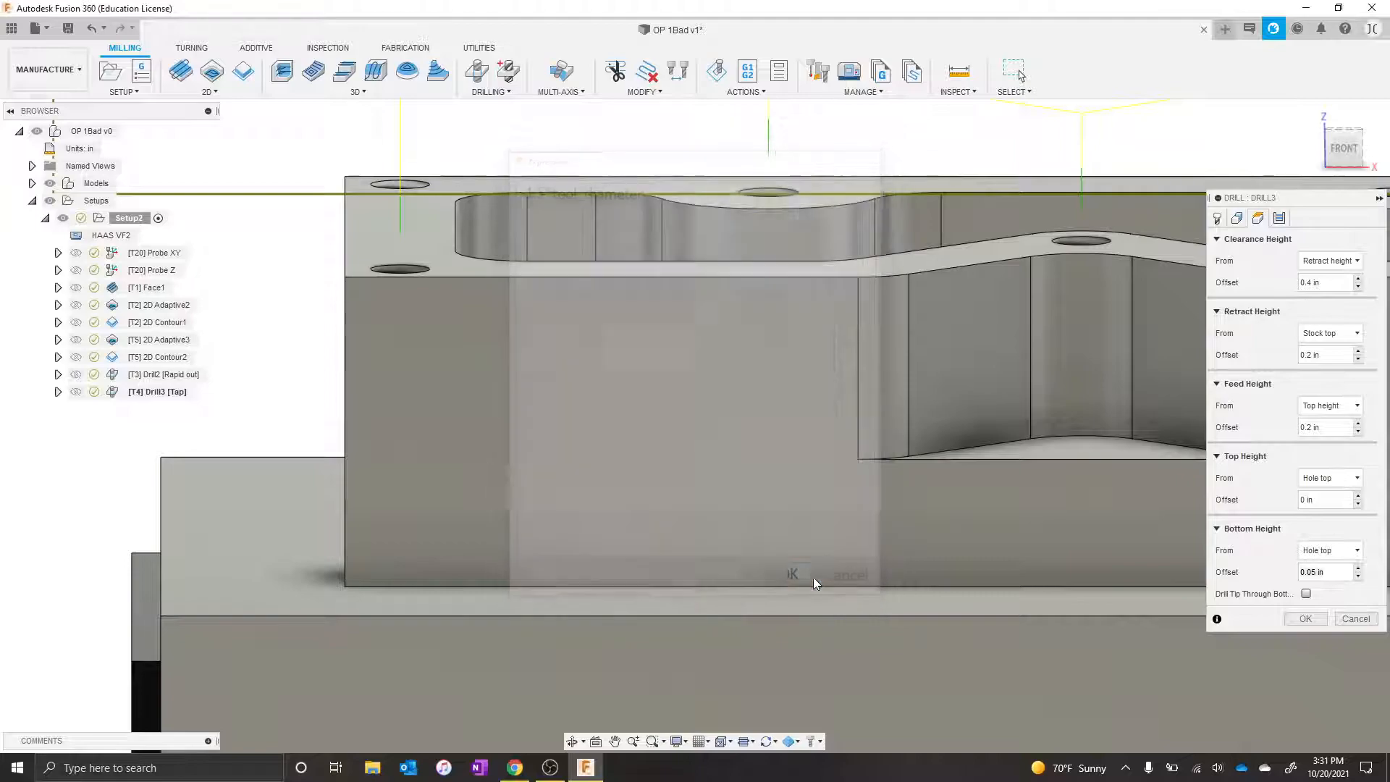
left_click(1300, 619)
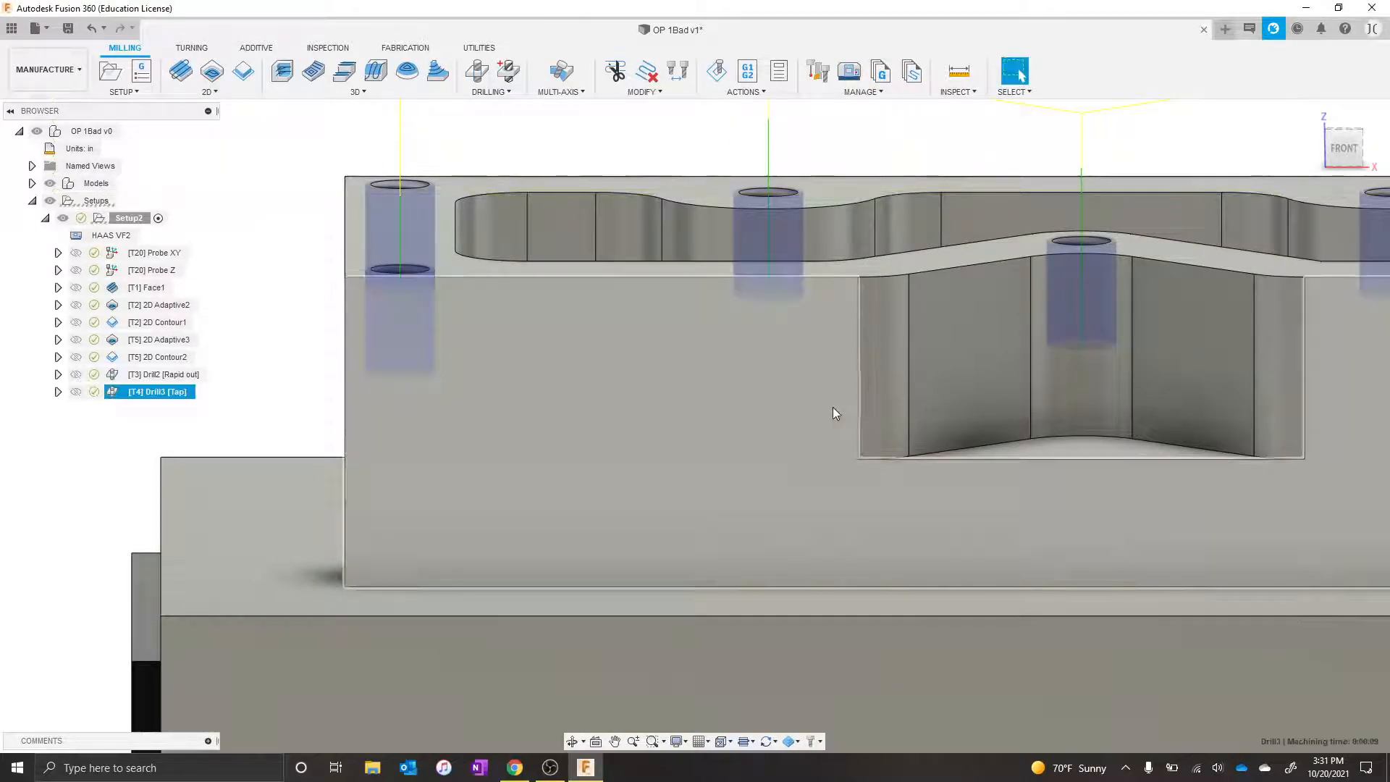
Compare the tap depth with the drilled depth and save the design as a new version described as "User Saved".
left_click(176, 377, "ctrl")
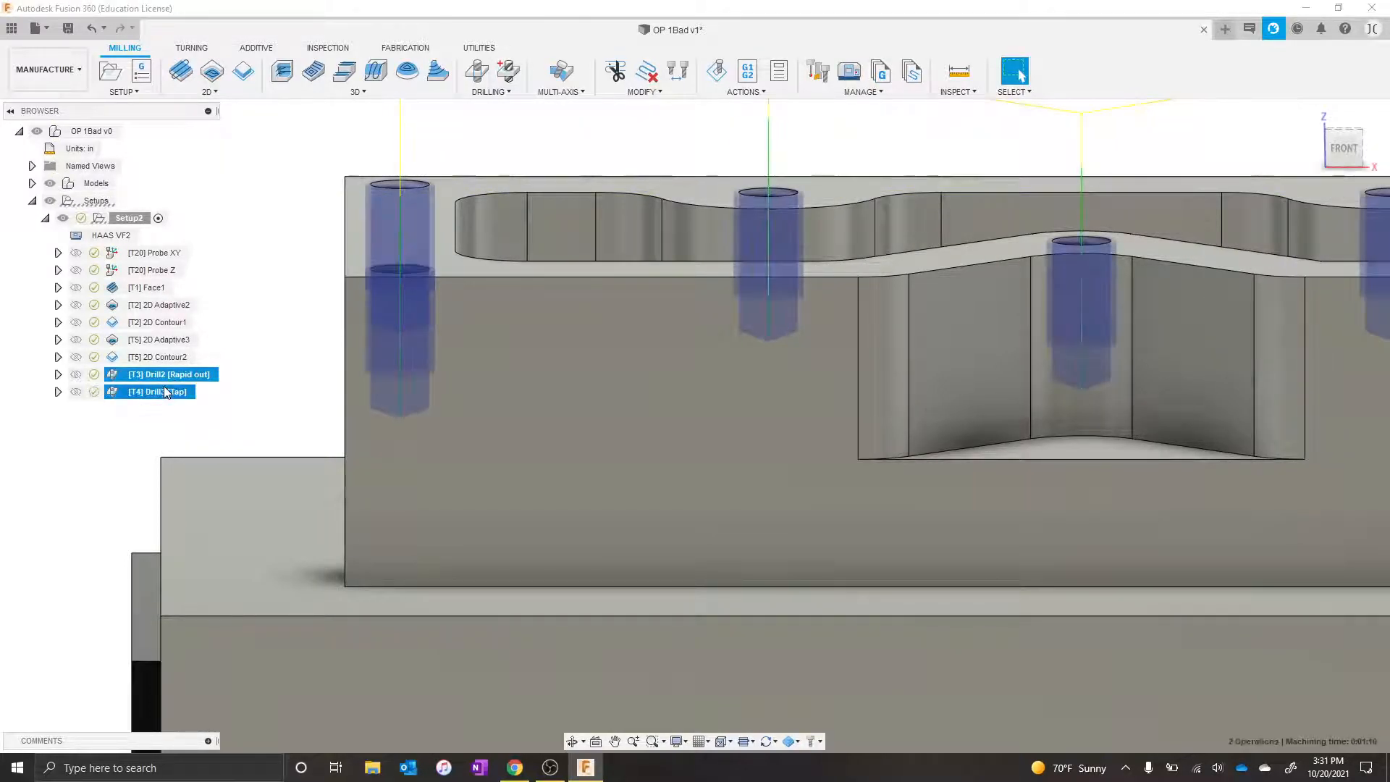
middle_click_drag(298, 391, 472, 452, "shift")
left_click(68, 29)
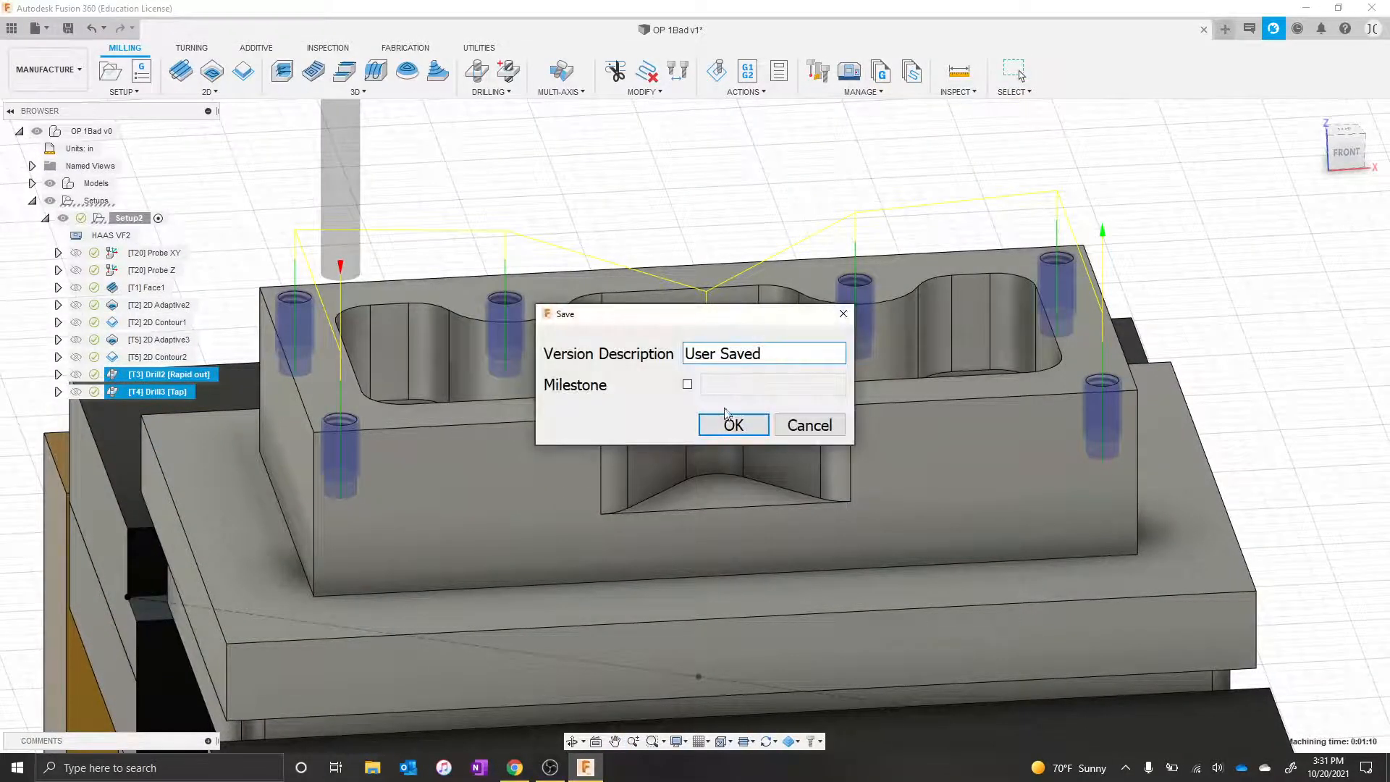
left_click(733, 425)
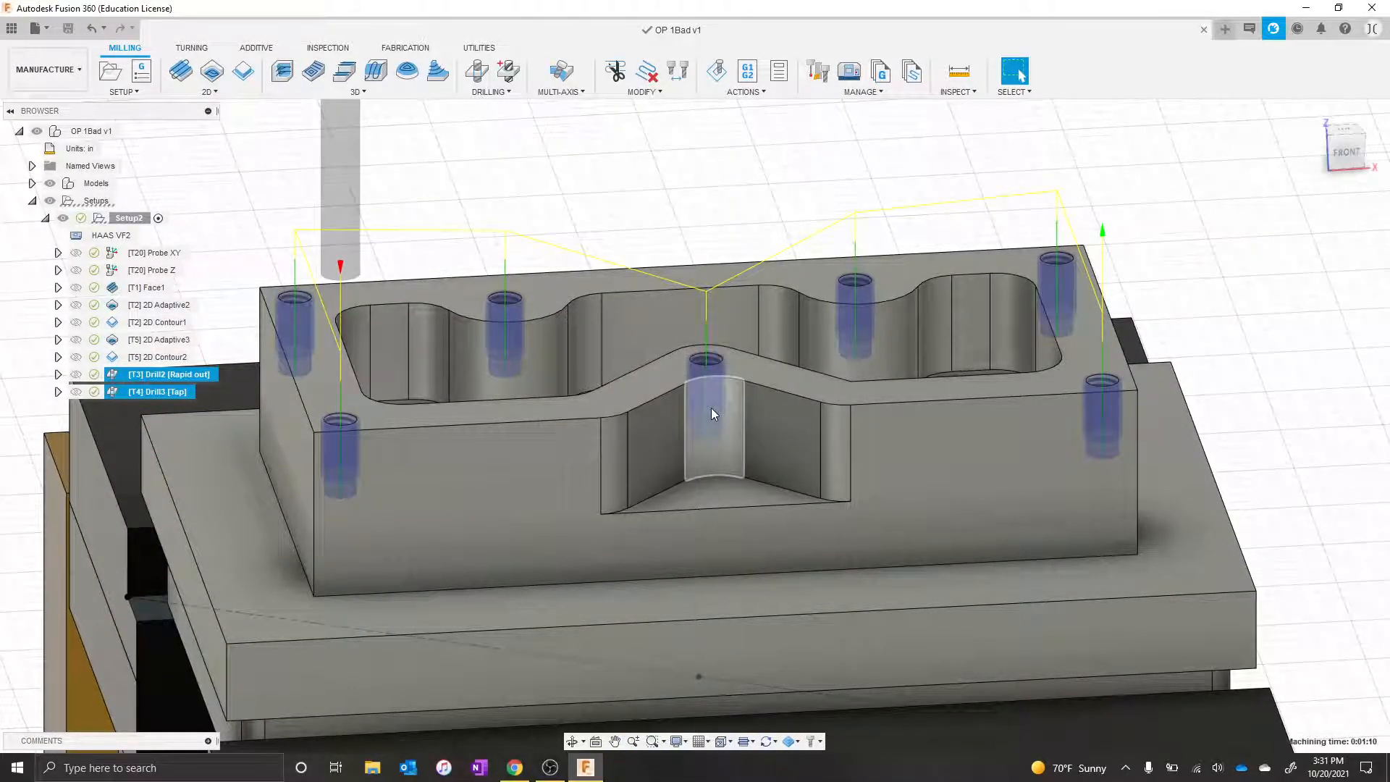